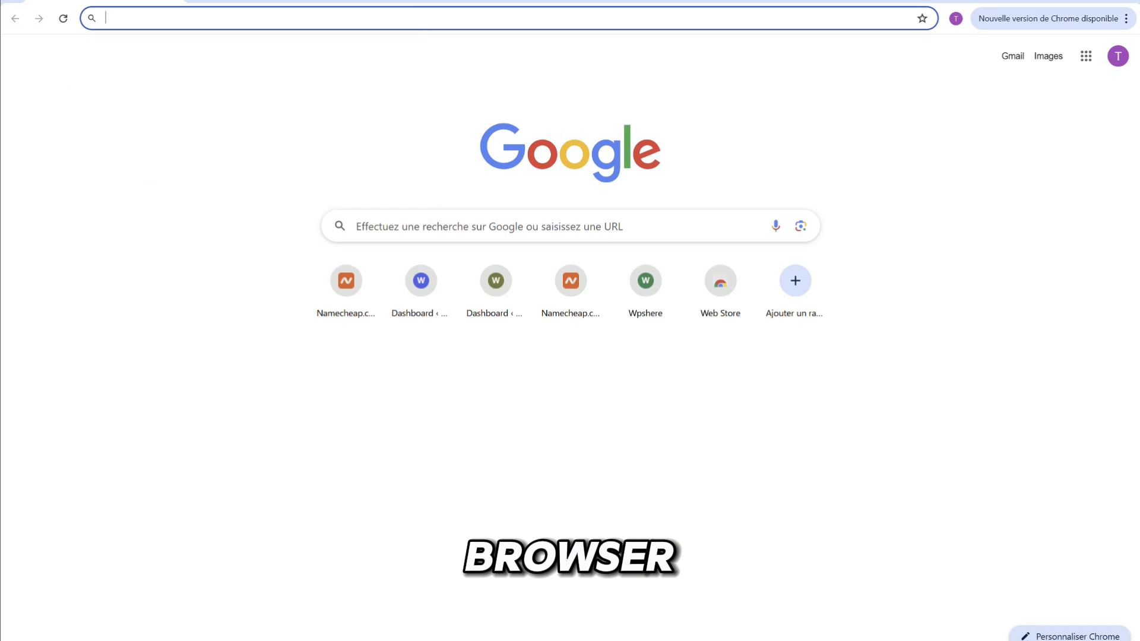
Go to namecheap.com and open its Shared Hosting plans
text(nam)
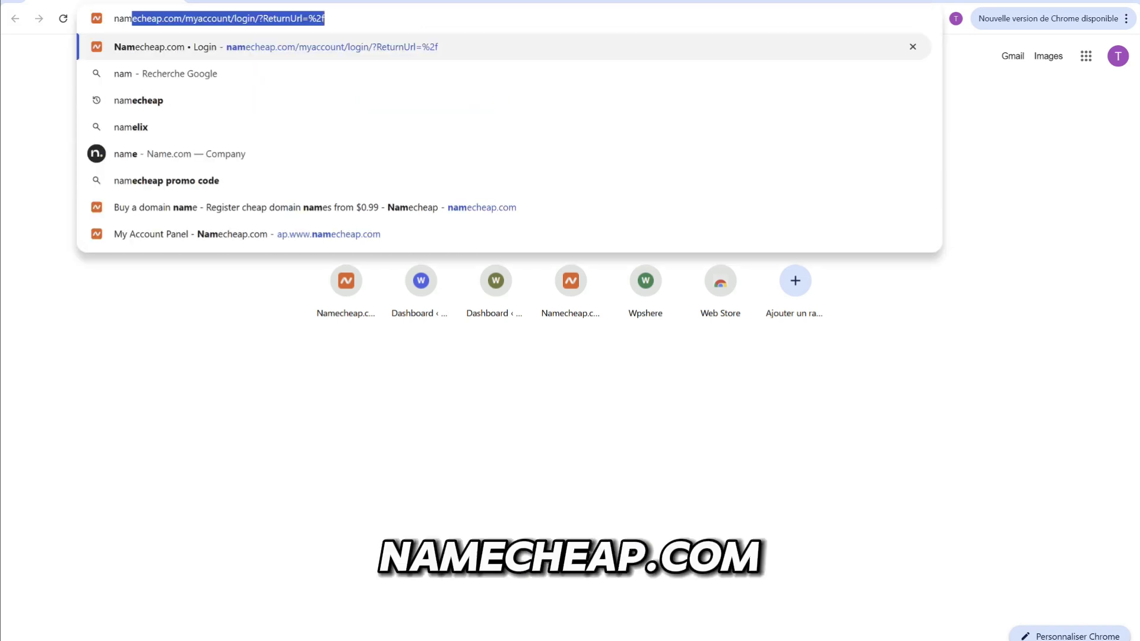
click(380, 208)
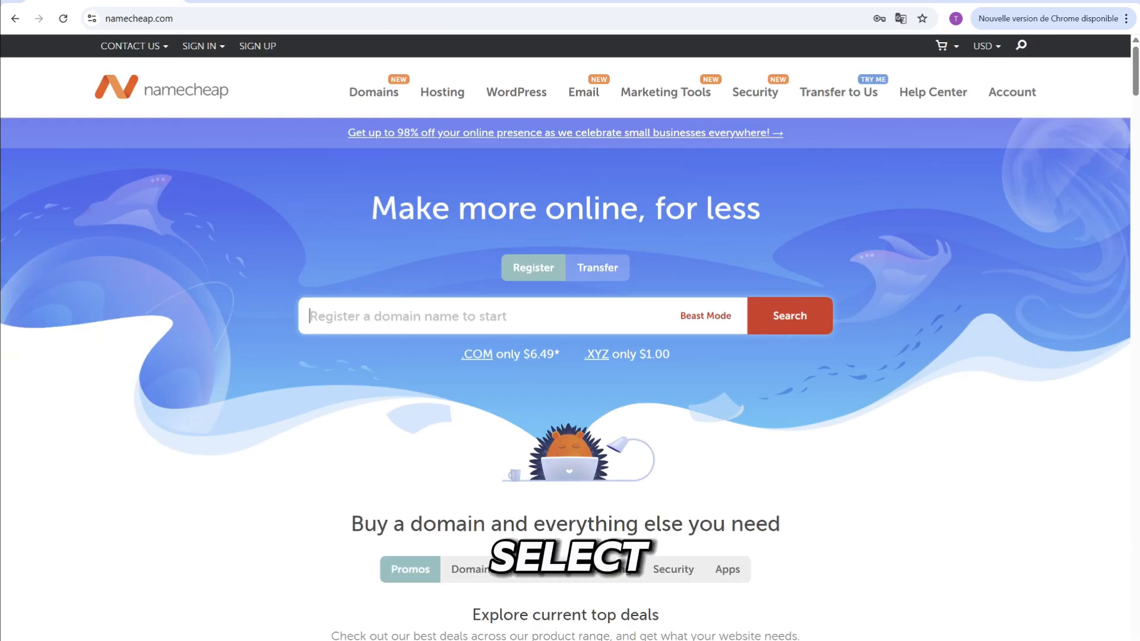
mouse_move(443, 95)
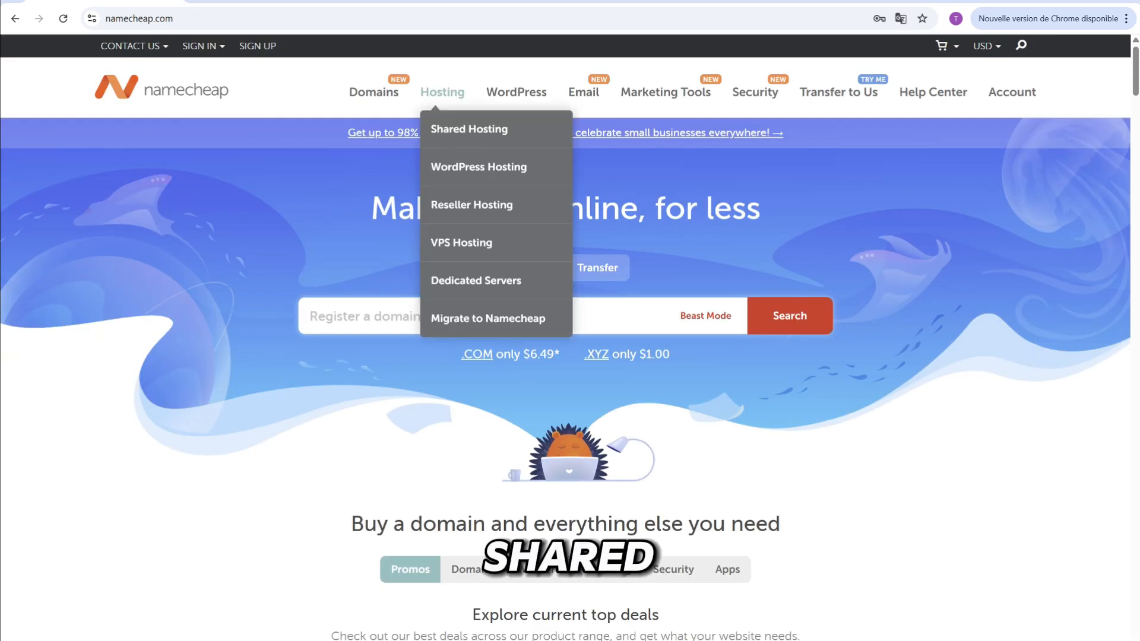
click(469, 128)
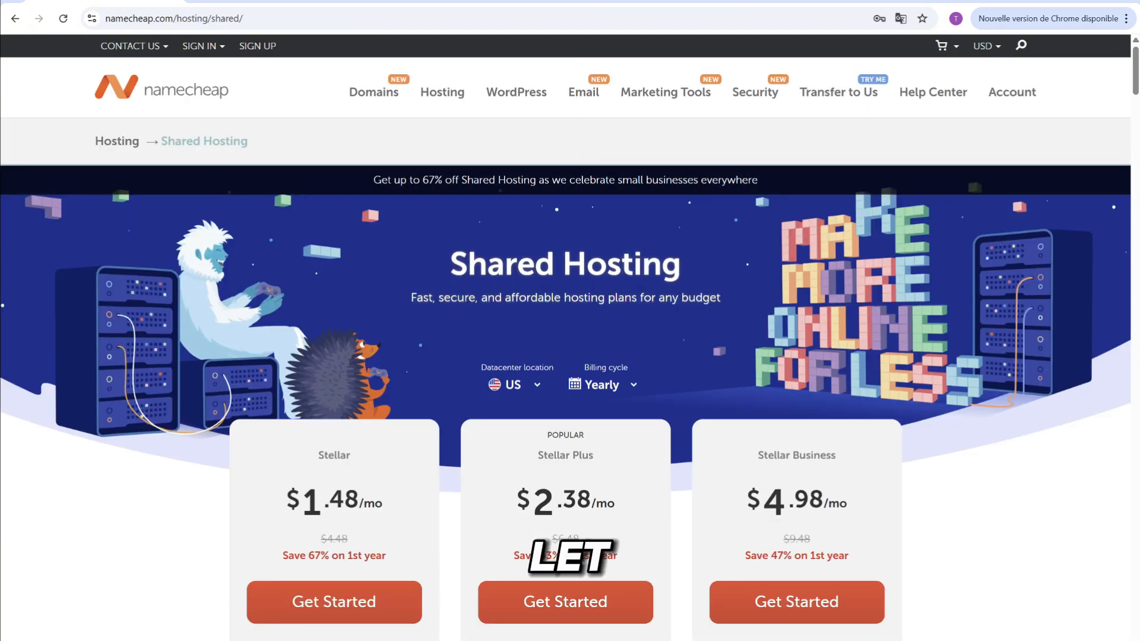
Get started with the yearly Stellar shared hosting plan in the US datacenter
scroll(565, 333, down, 2)
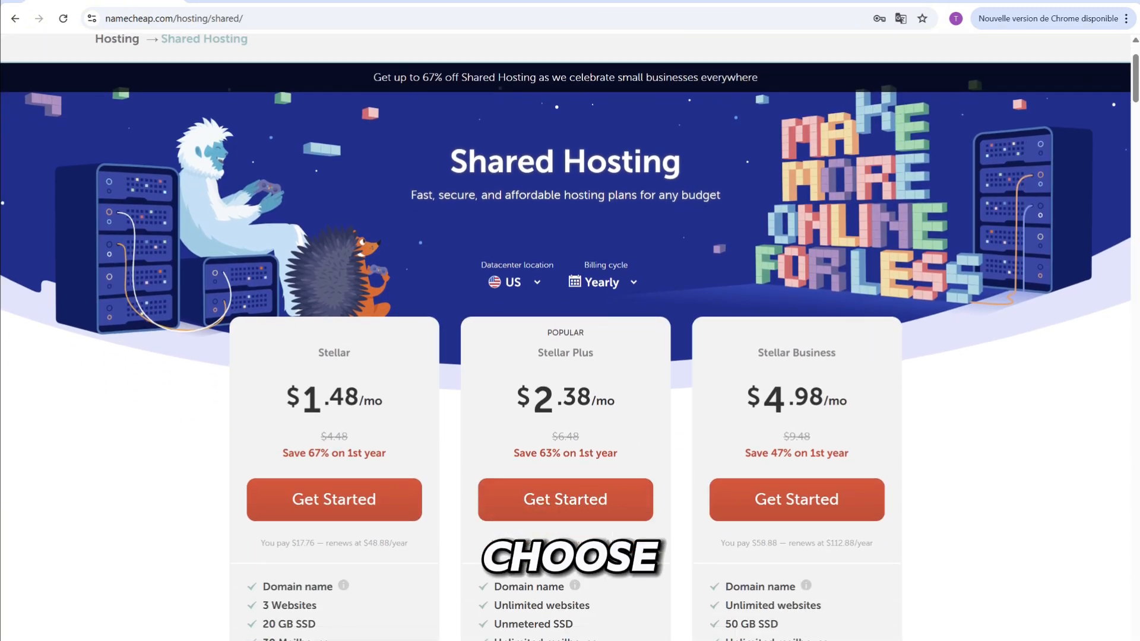
scroll(566, 329, down, 3)
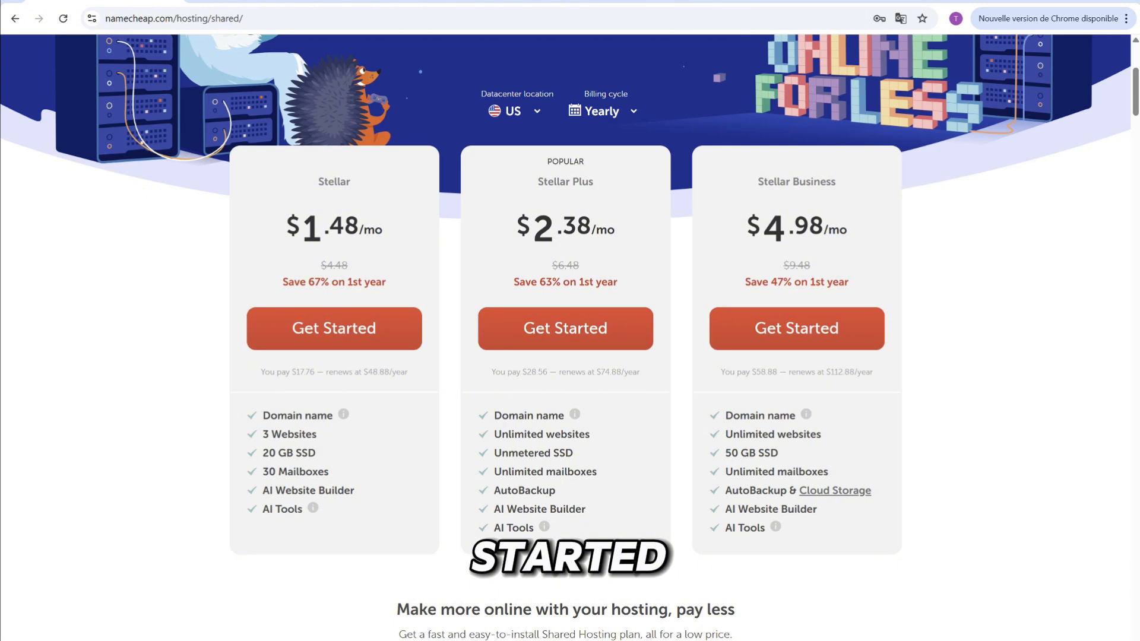
click(334, 328)
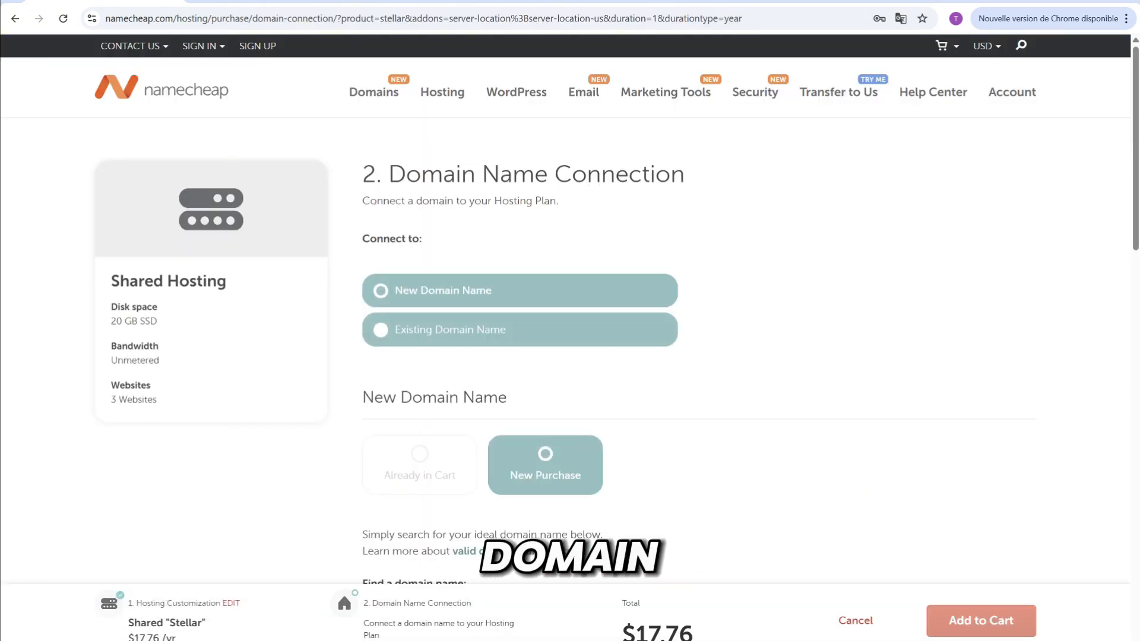
Search for the new domain name 4kiptvsky.com to purchase with the hosting plan
scroll(565, 337, down, 5)
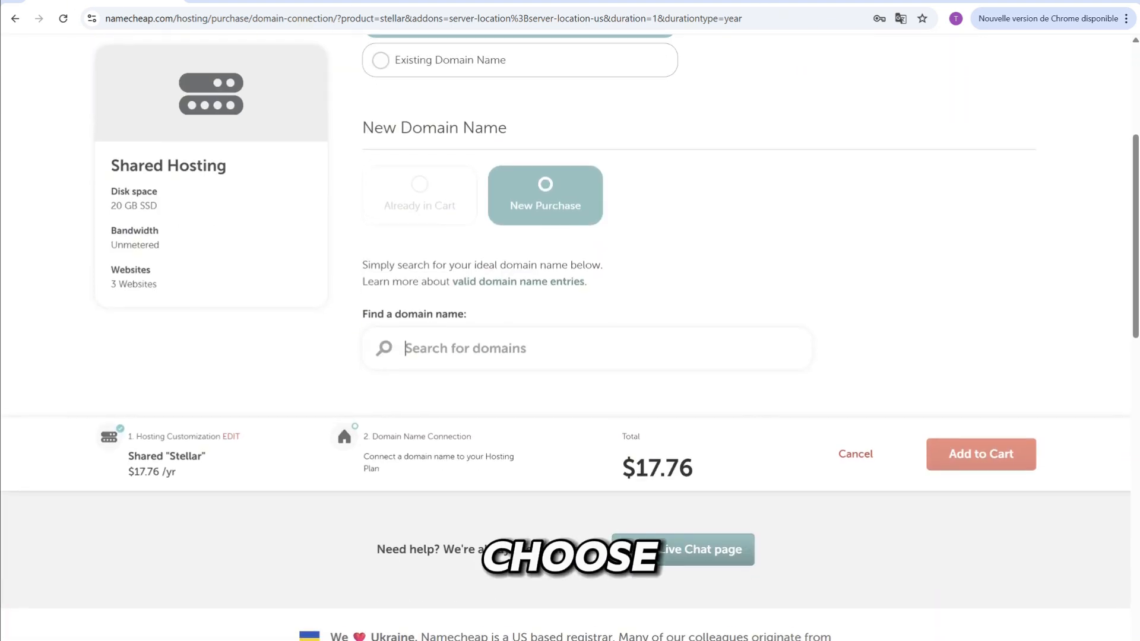
scroll(565, 338, down, 1)
click(466, 306)
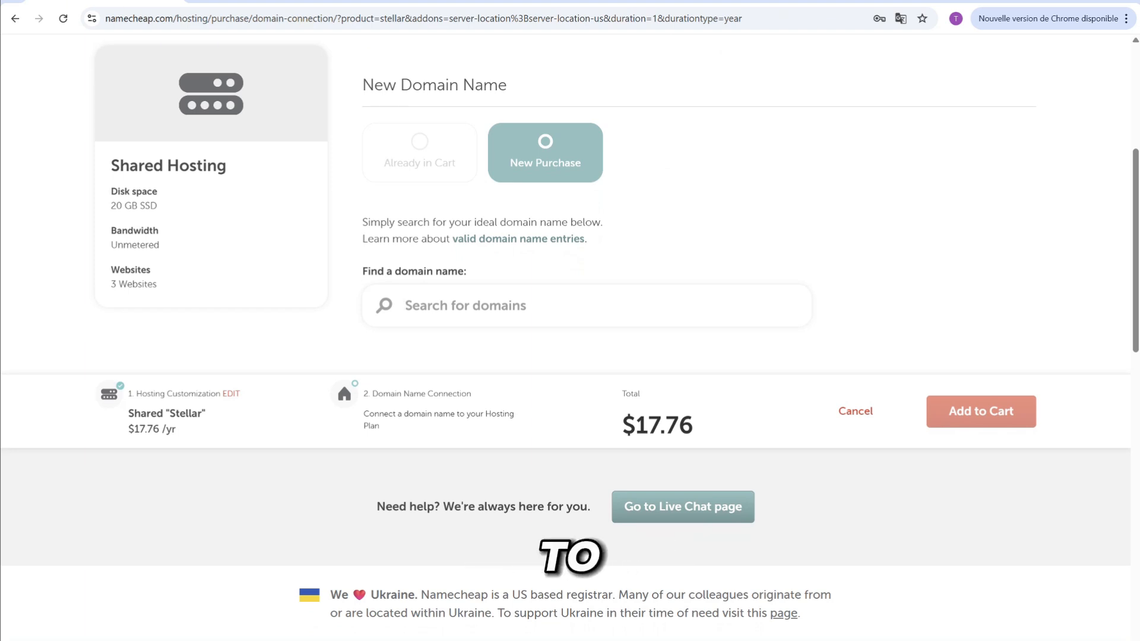
text(4kip)
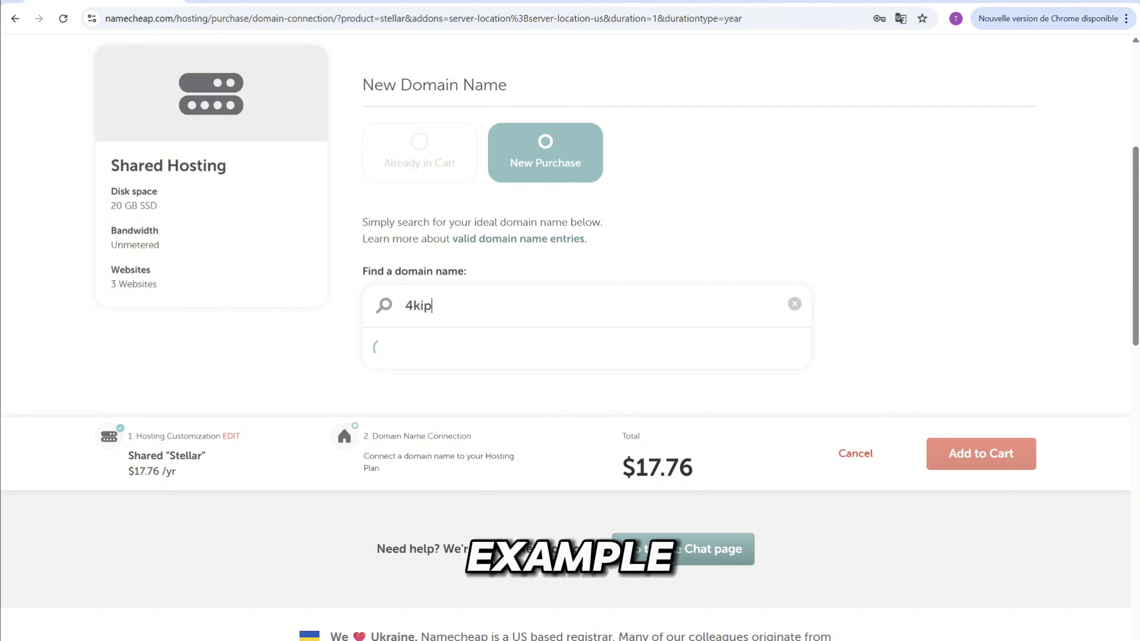
text(tvsky)
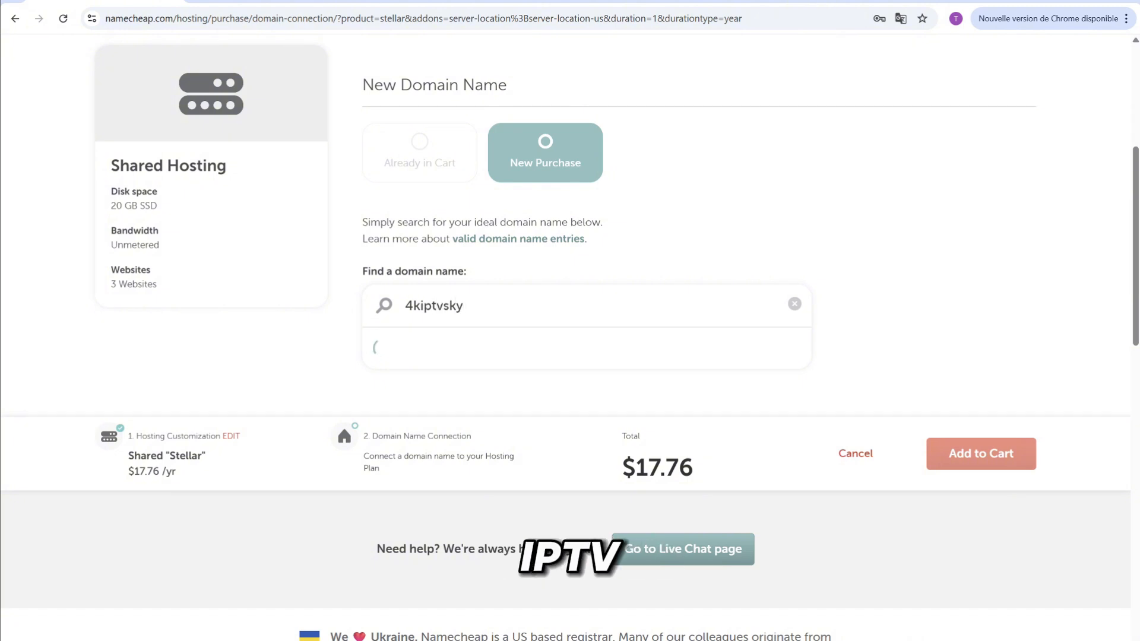
text(.com)
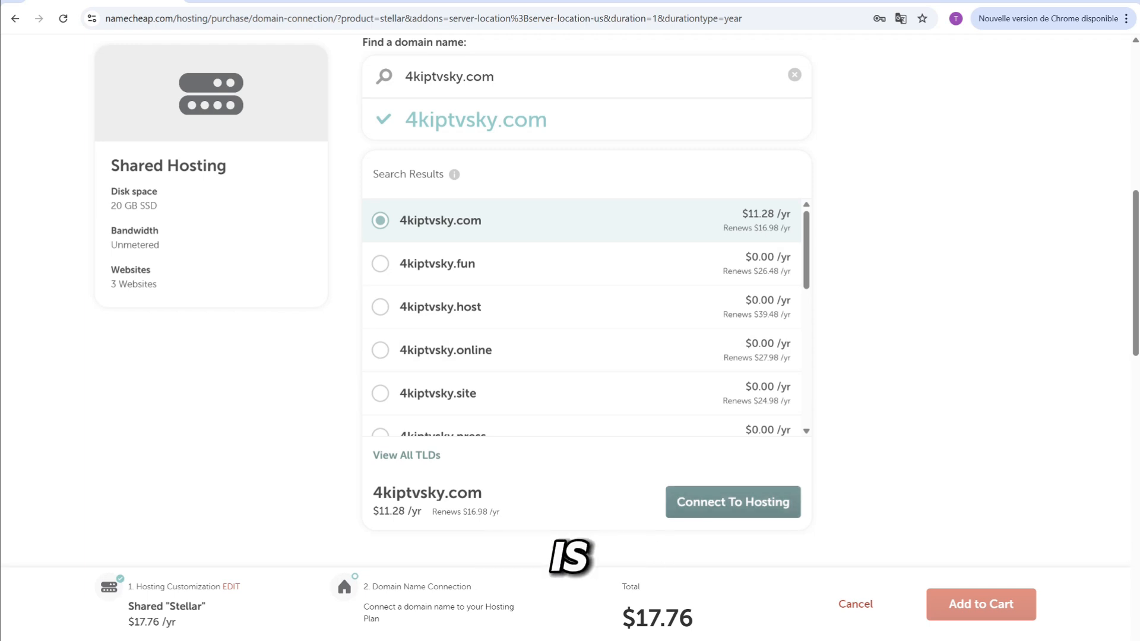
Connect 4kiptvsky.com to the hosting plan, then add both to the cart and confirm the order
click(734, 503)
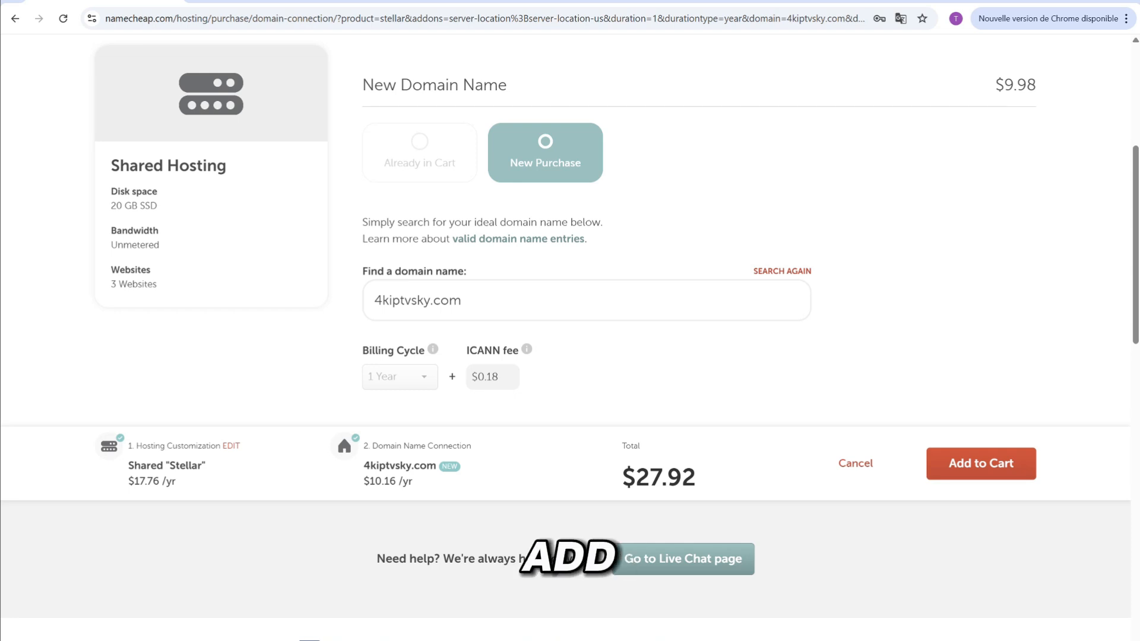
click(981, 463)
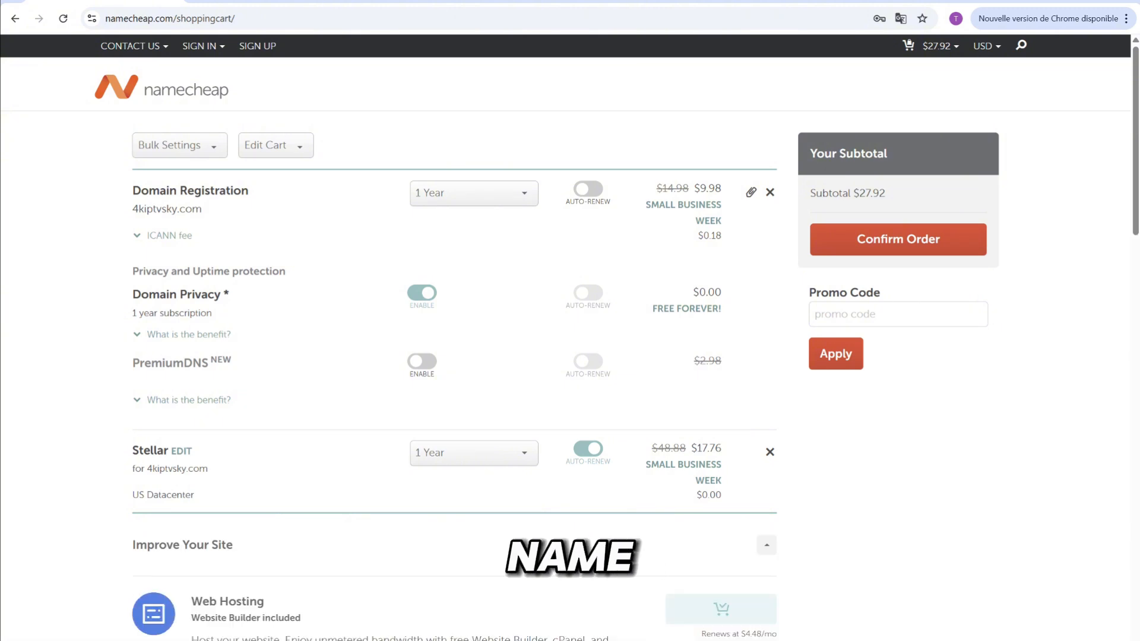
click(898, 239)
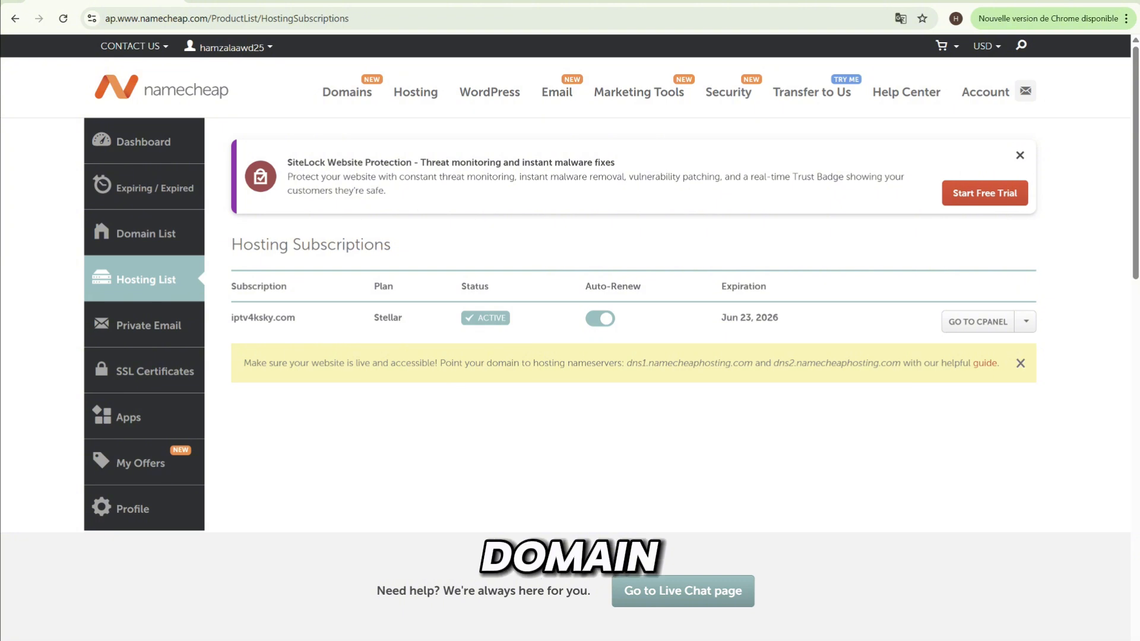
In cPanel for iptv4ksky.com, open the certificates installed via Namecheap SSL and switch the HTTPS redirect off and on again
click(978, 322)
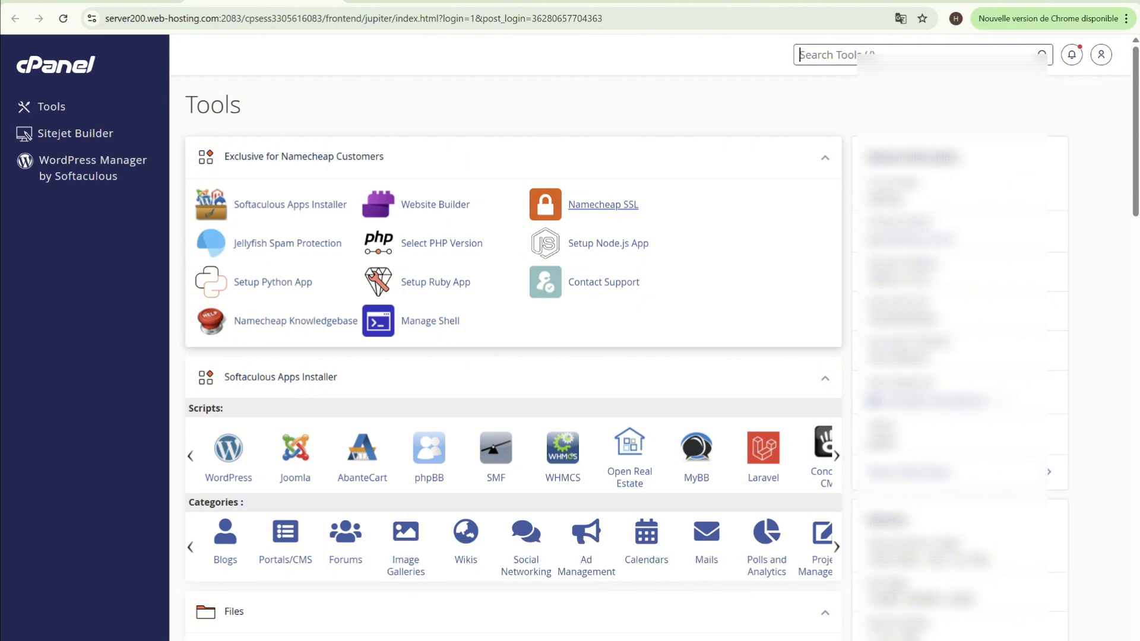
click(603, 205)
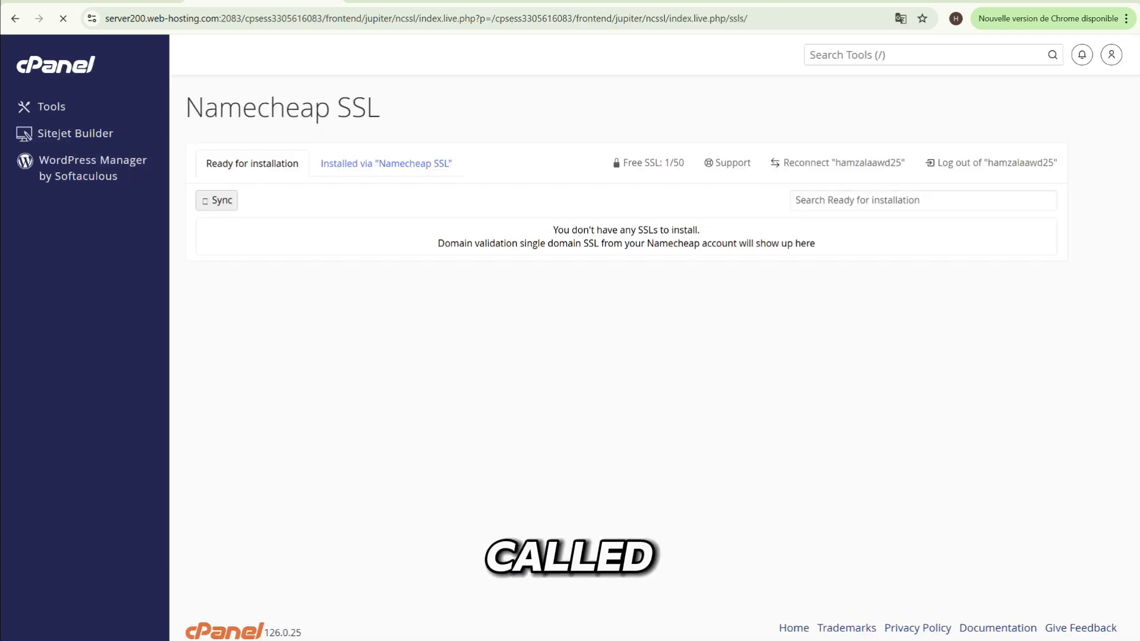
click(386, 163)
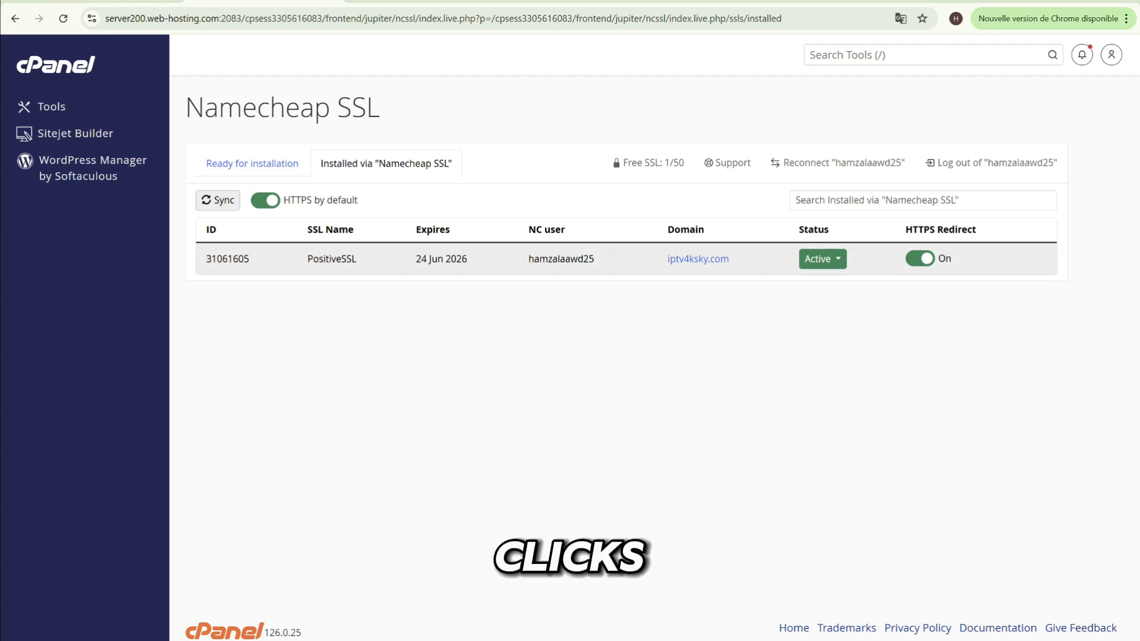
click(920, 258)
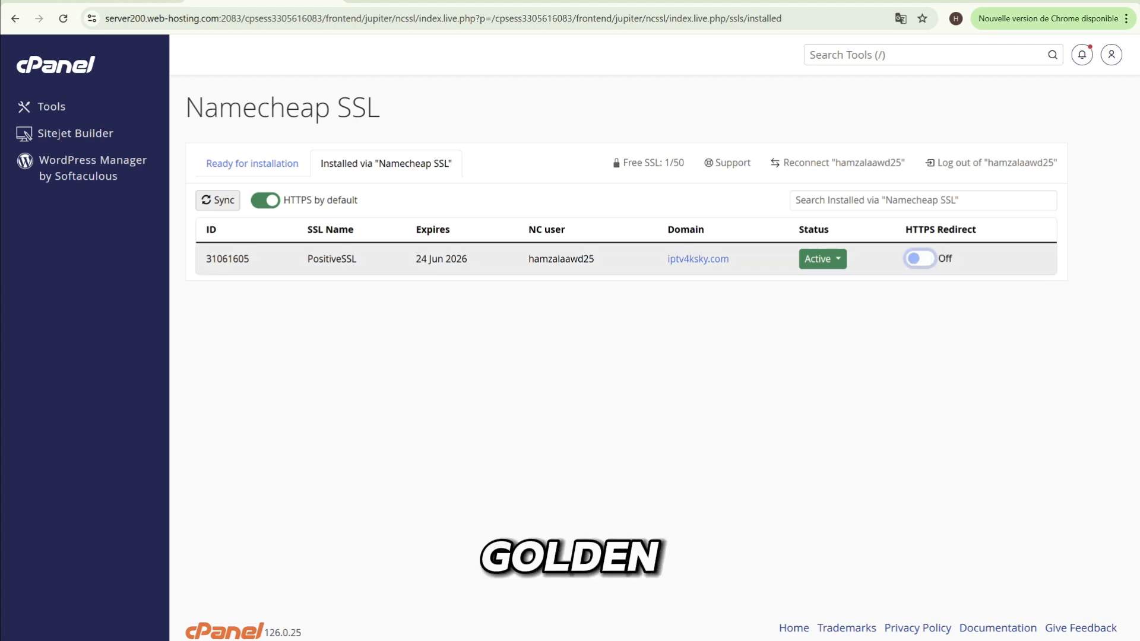
click(919, 258)
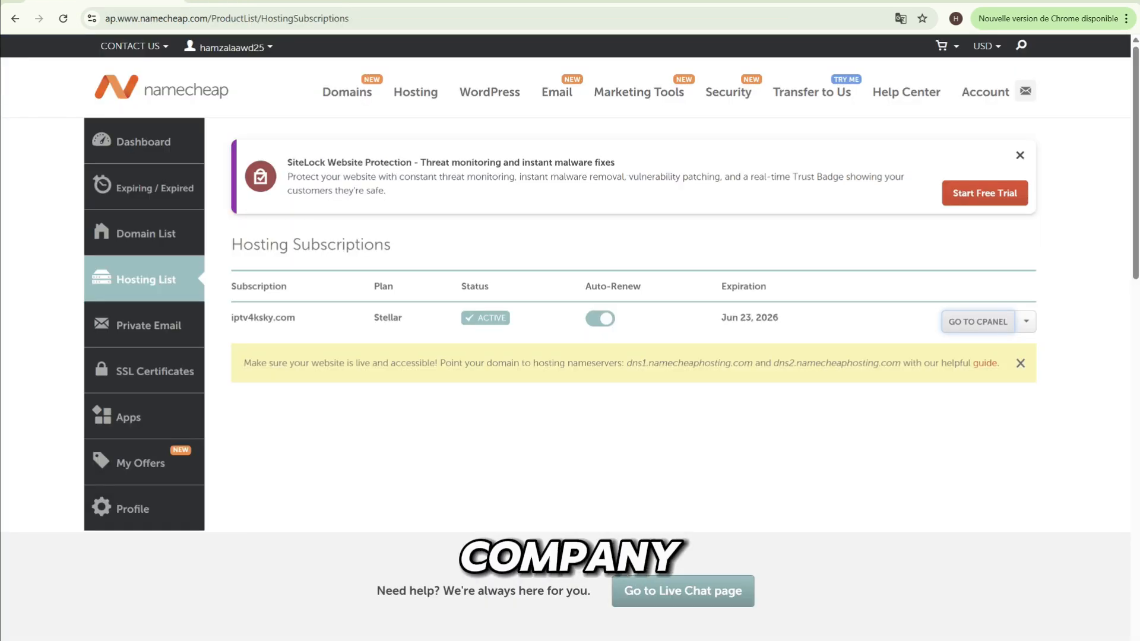
Go to Namecheap's Live Chat page from the hosting list and open the support chat
scroll(683, 367, down, 3)
click(683, 367)
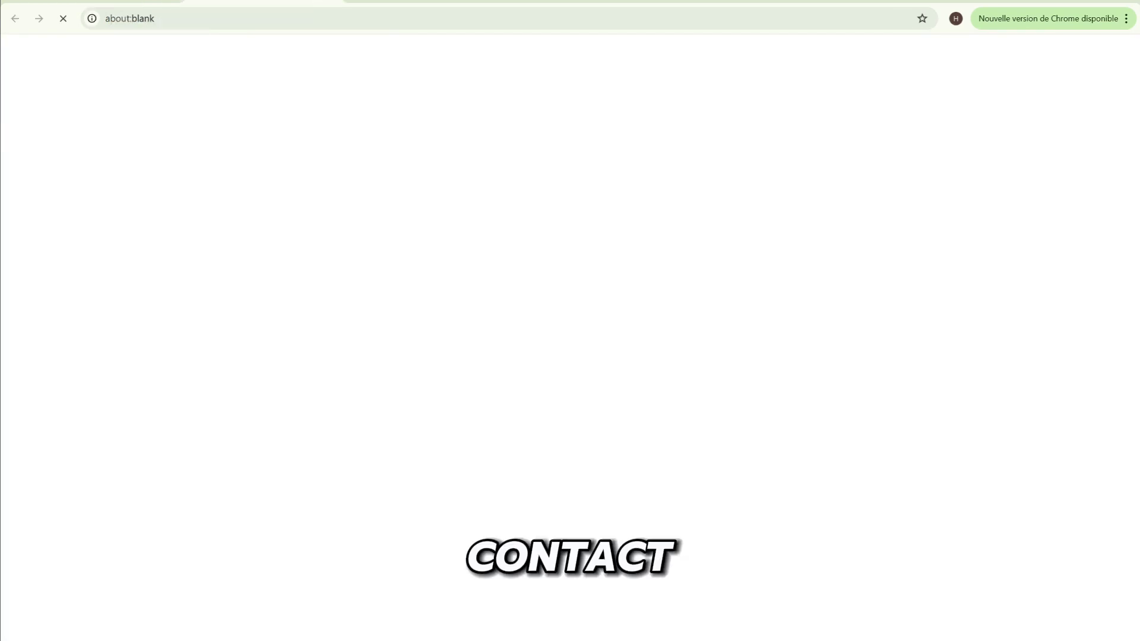
scroll(570, 338, down, 3)
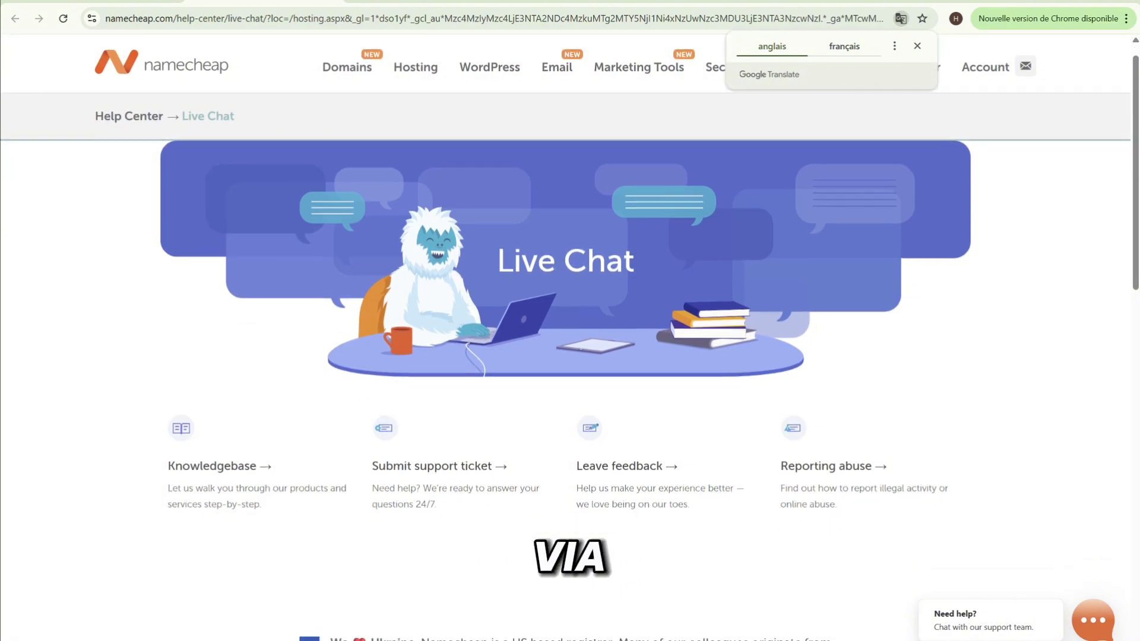
click(1093, 620)
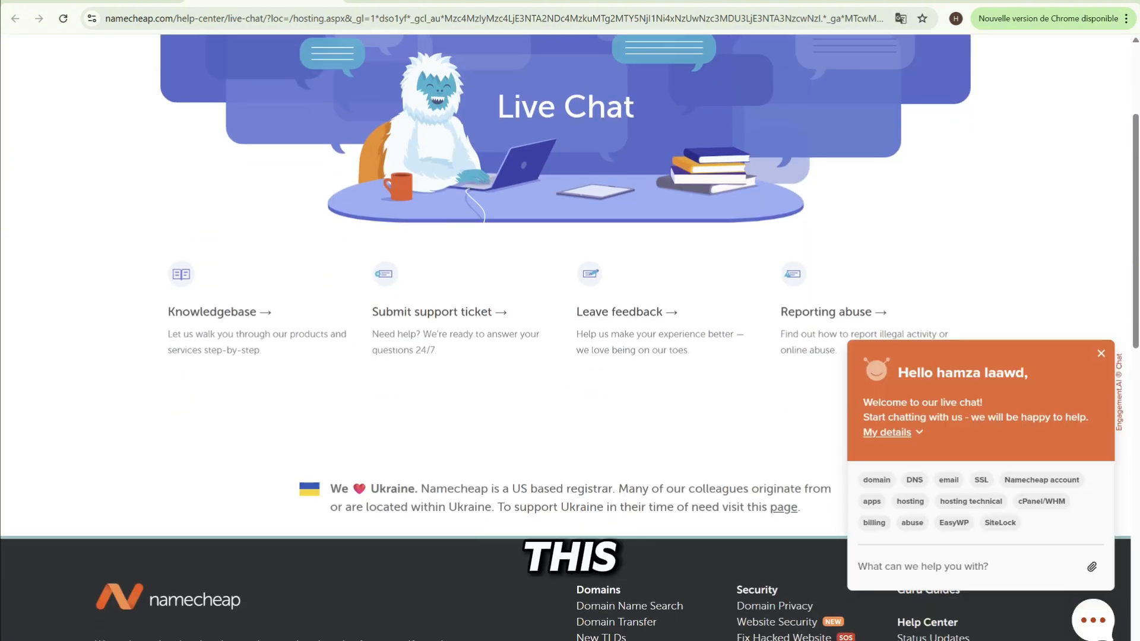
Choose the SSL topic in the support chat and write the message "i want to install ssl"
click(981, 480)
text(i want to in)
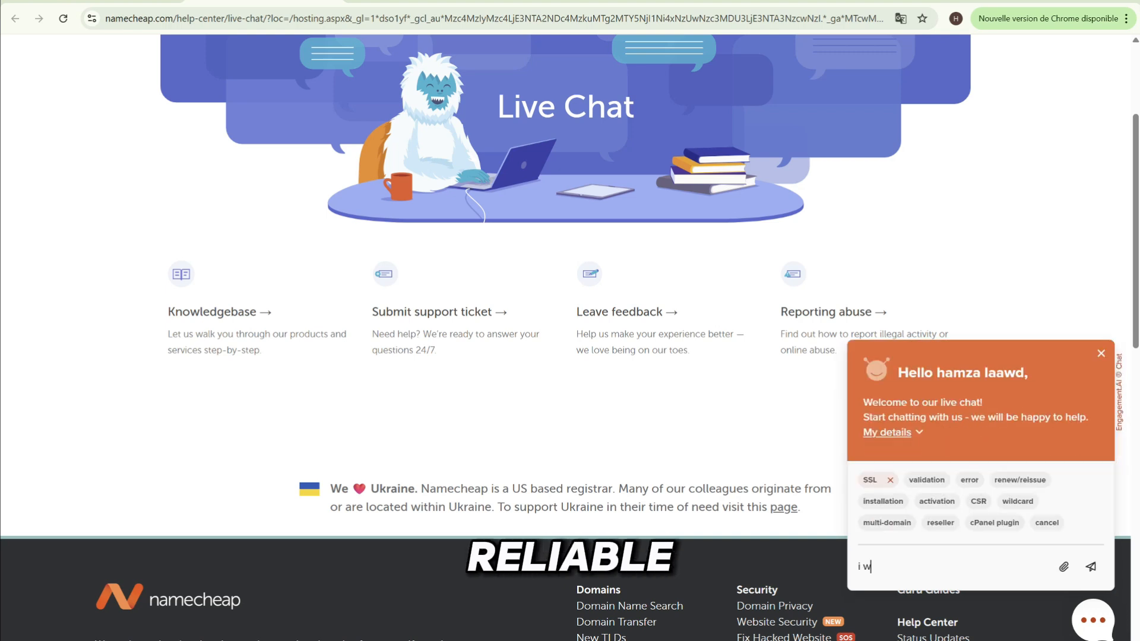
text(stall ssl)
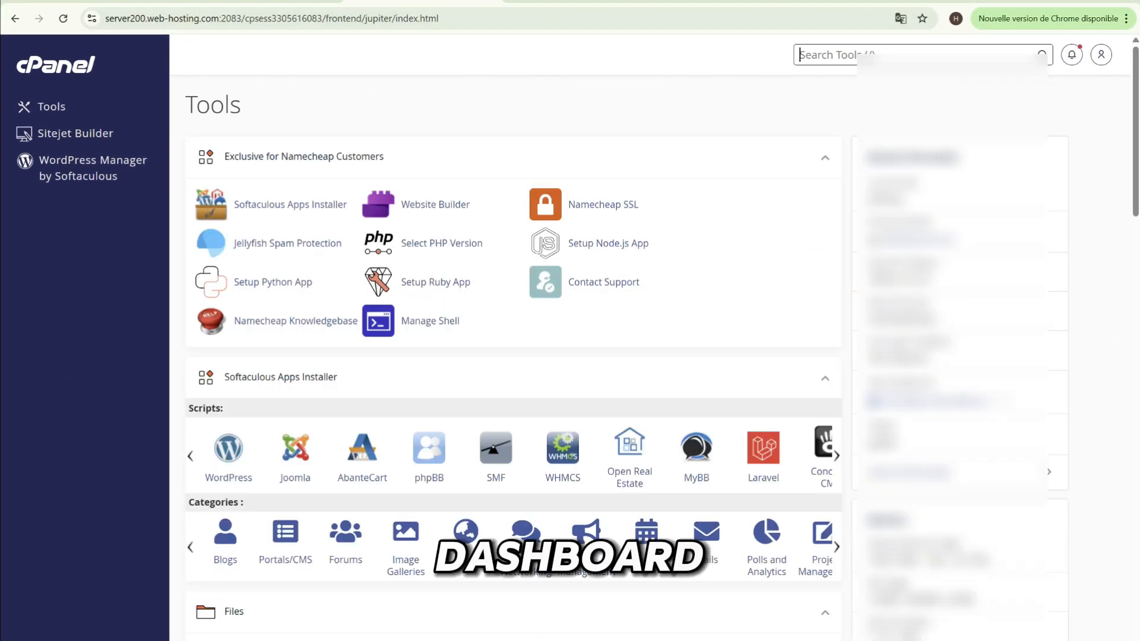
Open WordPress in cPanel's Softaculous Apps Installer and bring up its installation form
scroll(514, 356, down, 2)
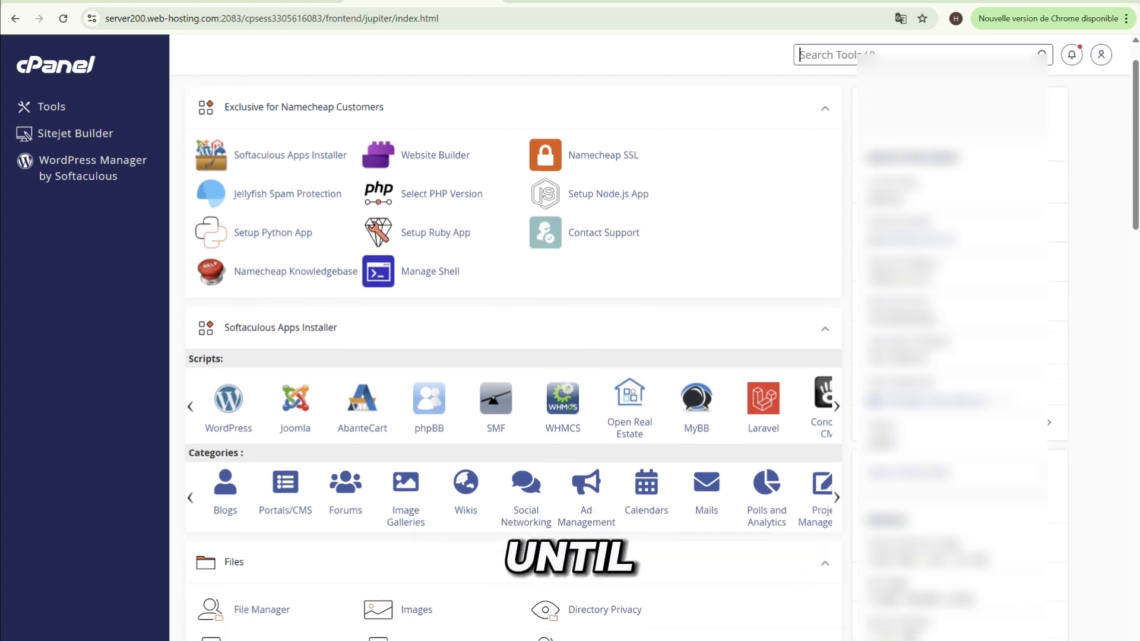
scroll(514, 356, down, 3)
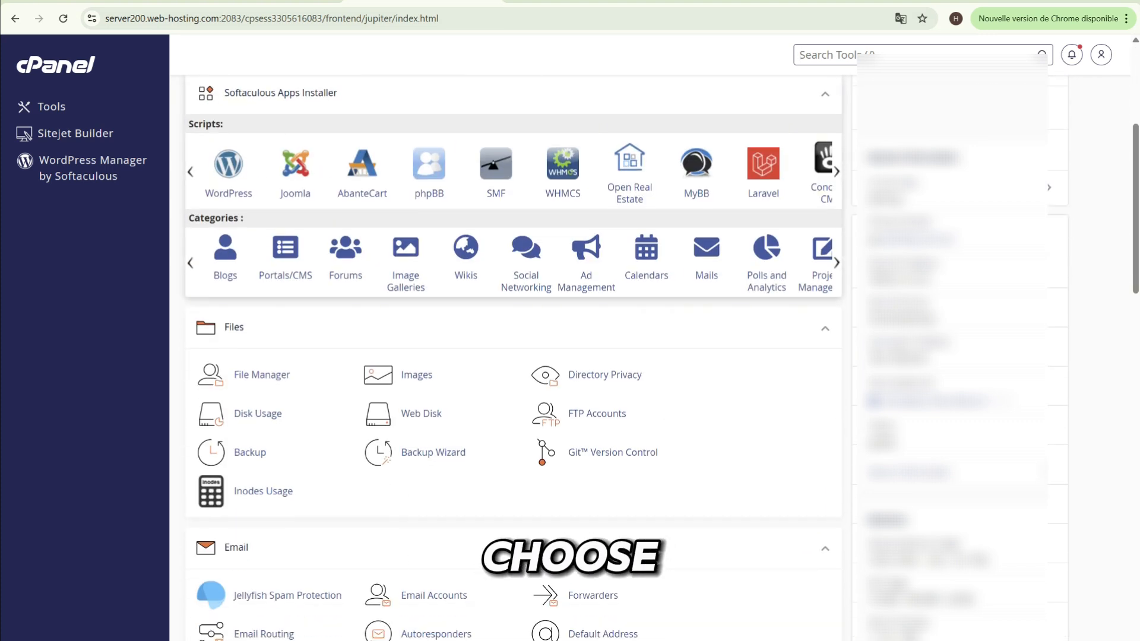
click(229, 172)
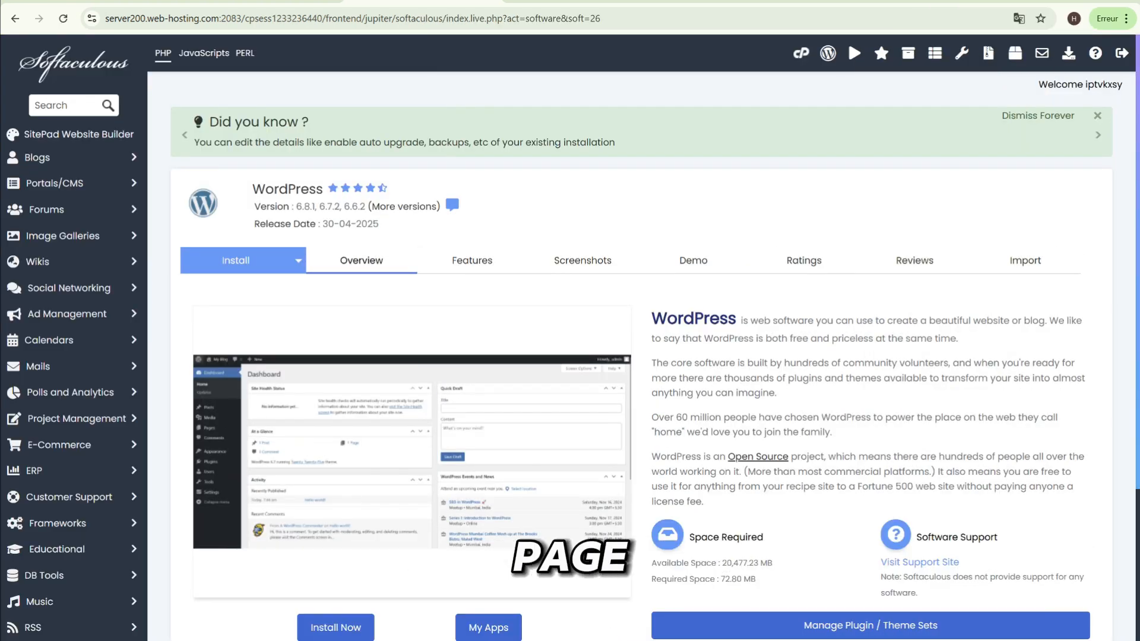
click(298, 260)
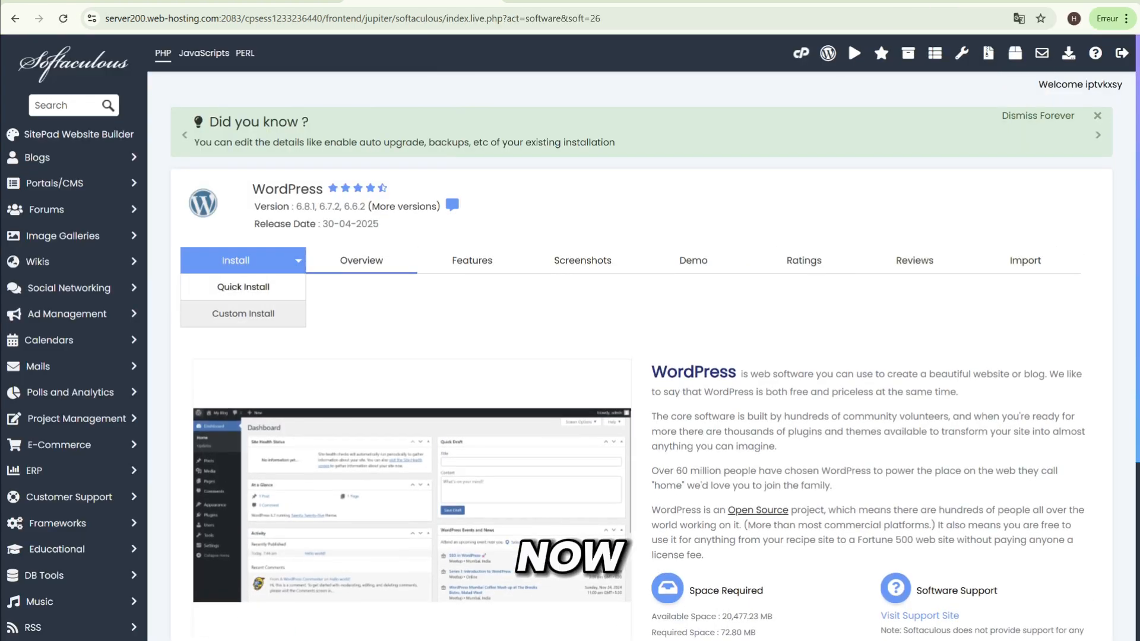
click(243, 286)
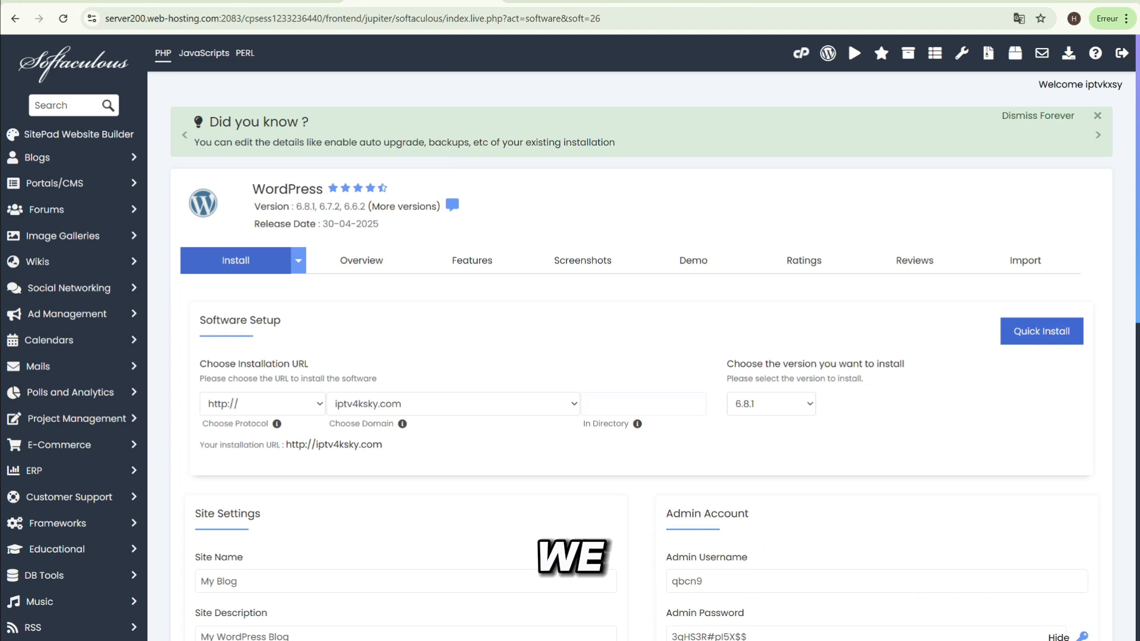
mouse_move(277, 423)
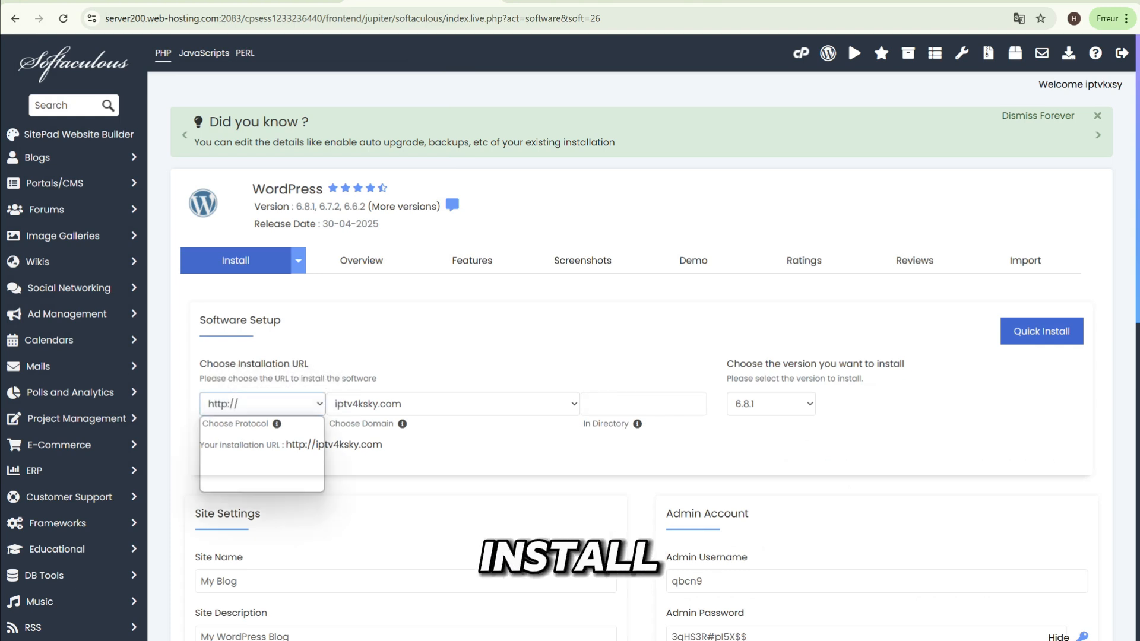
click(262, 403)
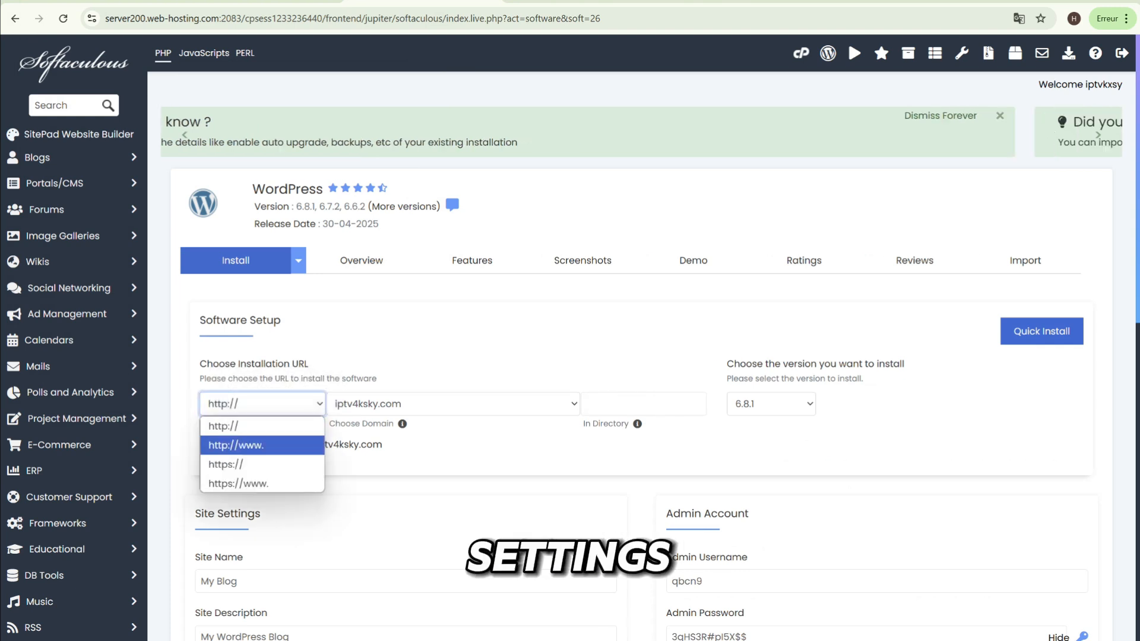
click(237, 464)
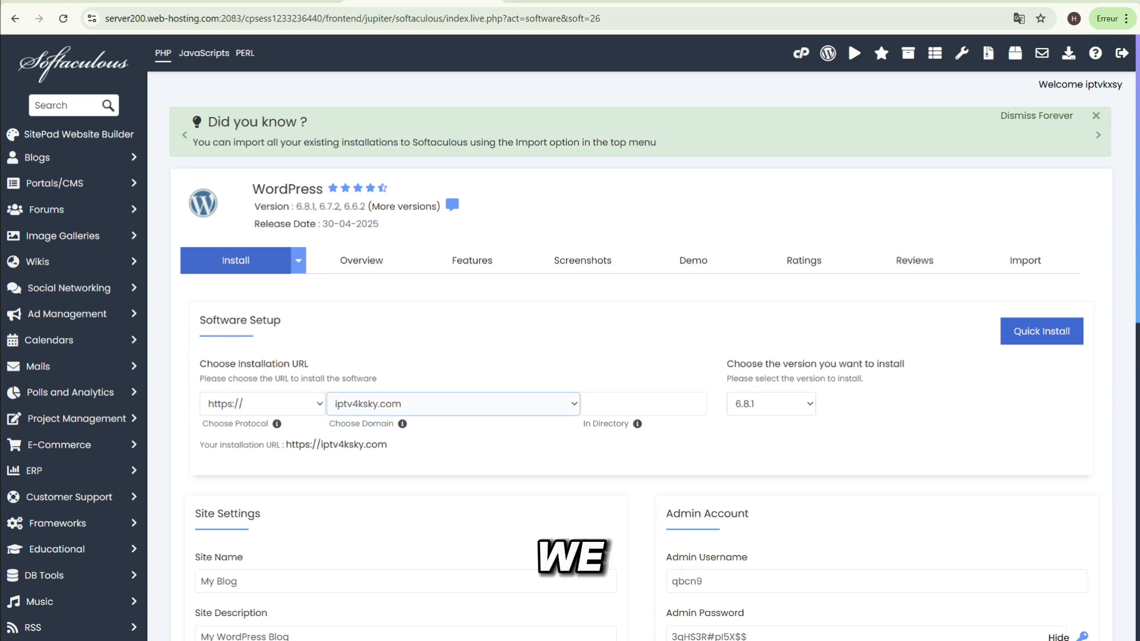
Replace the site name in the WordPress installation's site settings with "IPTV 4K Sky"
scroll(570, 333, down, 1)
scroll(404, 408, down, 3)
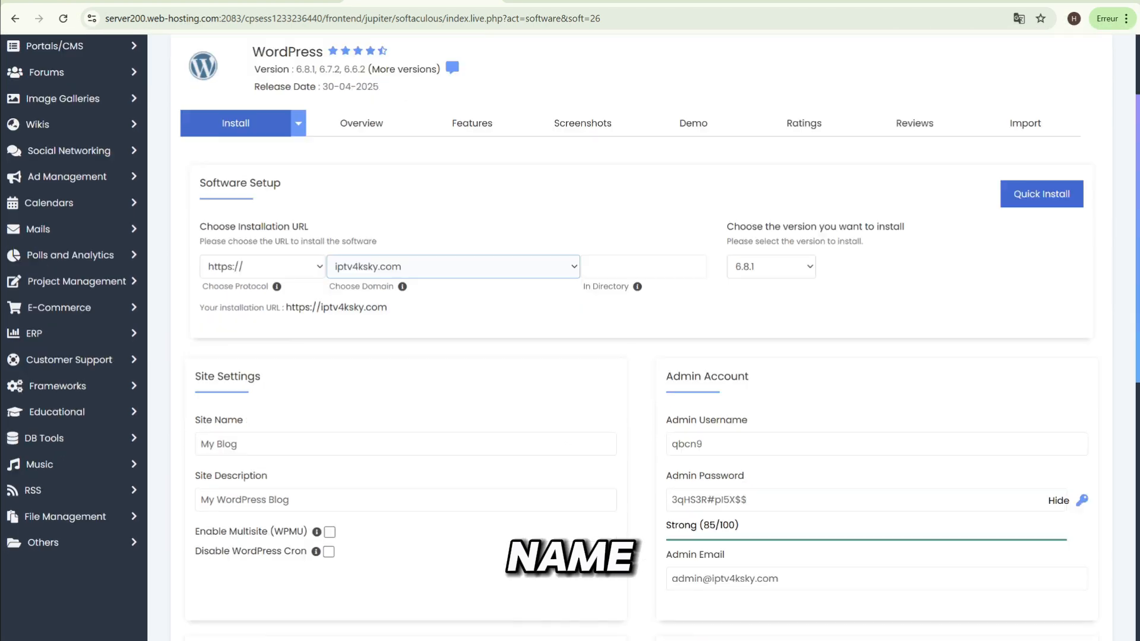
triple_click(237, 408)
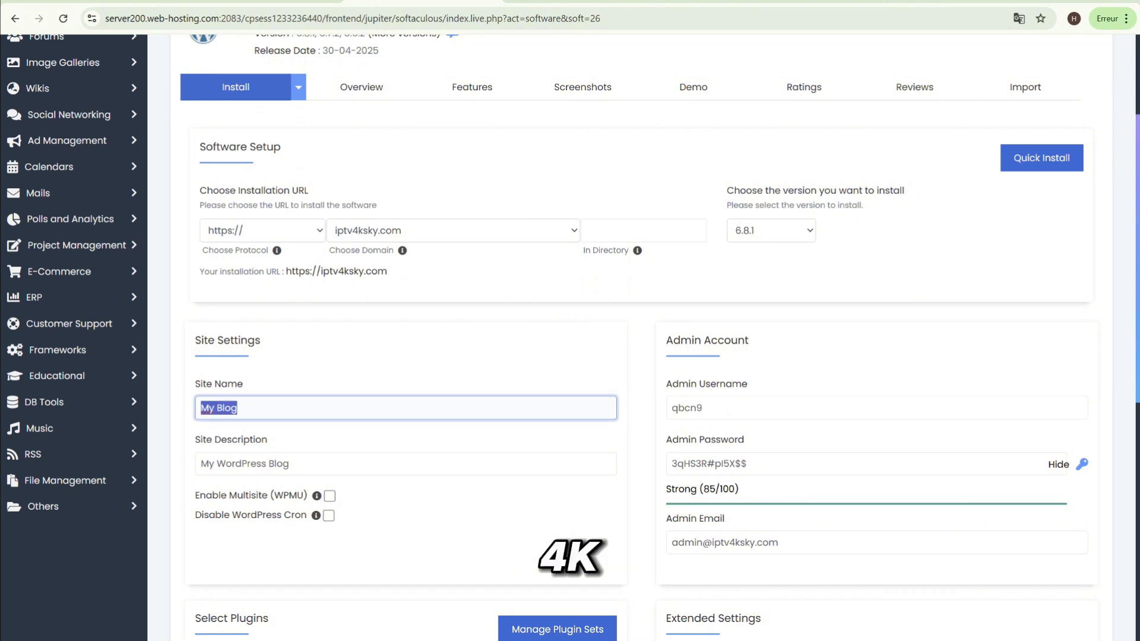
key(BackSpace)
text(IPTV )
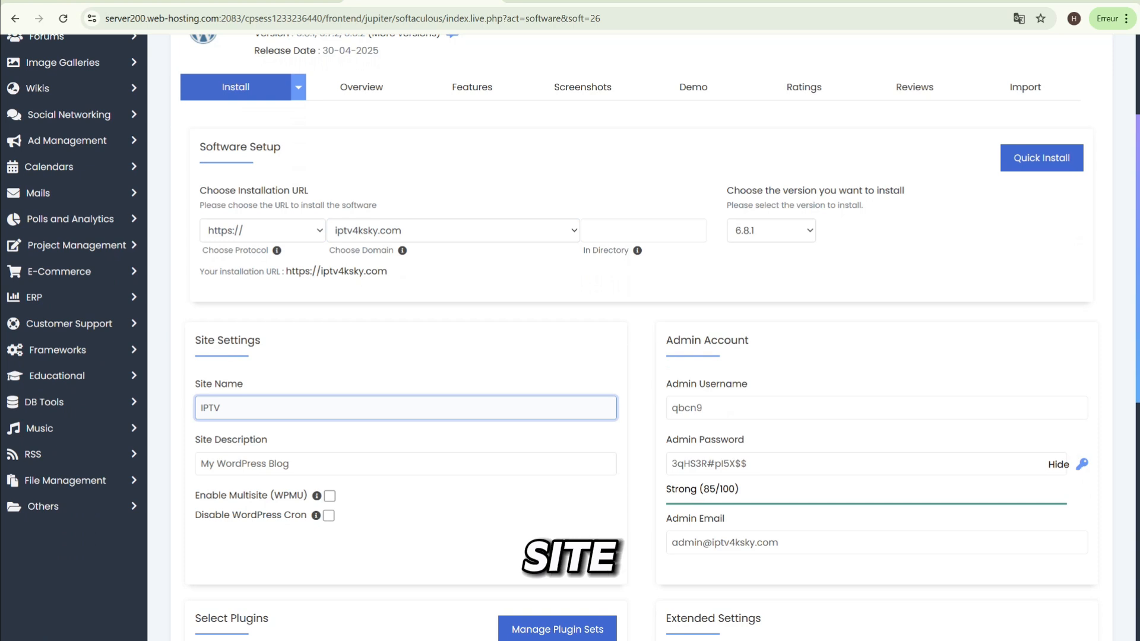
text(4K)
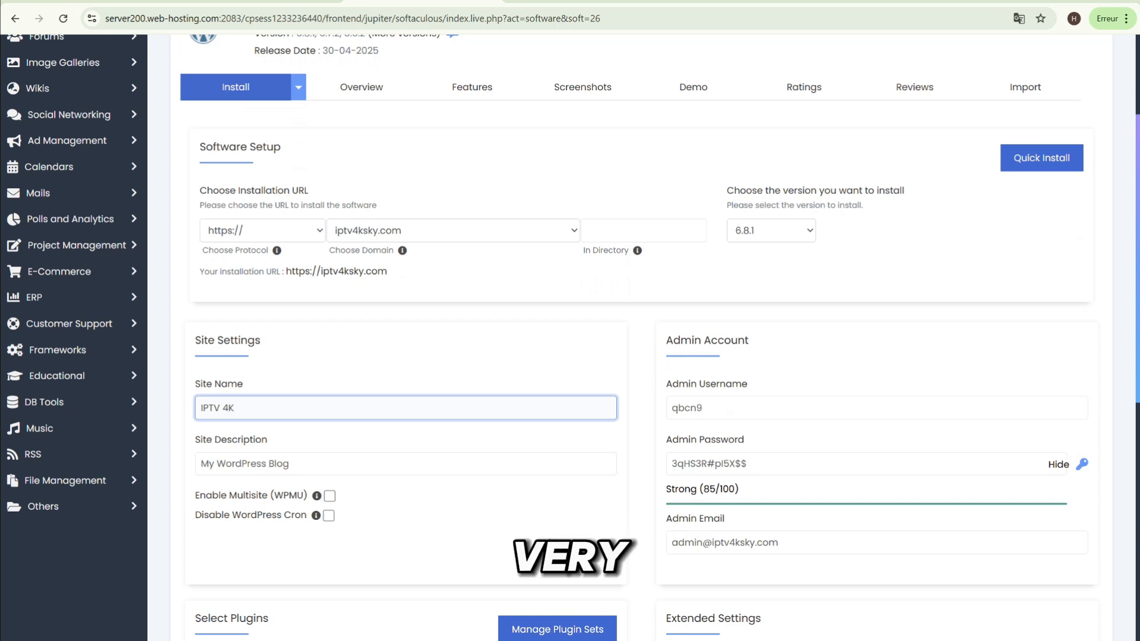
text( Sky)
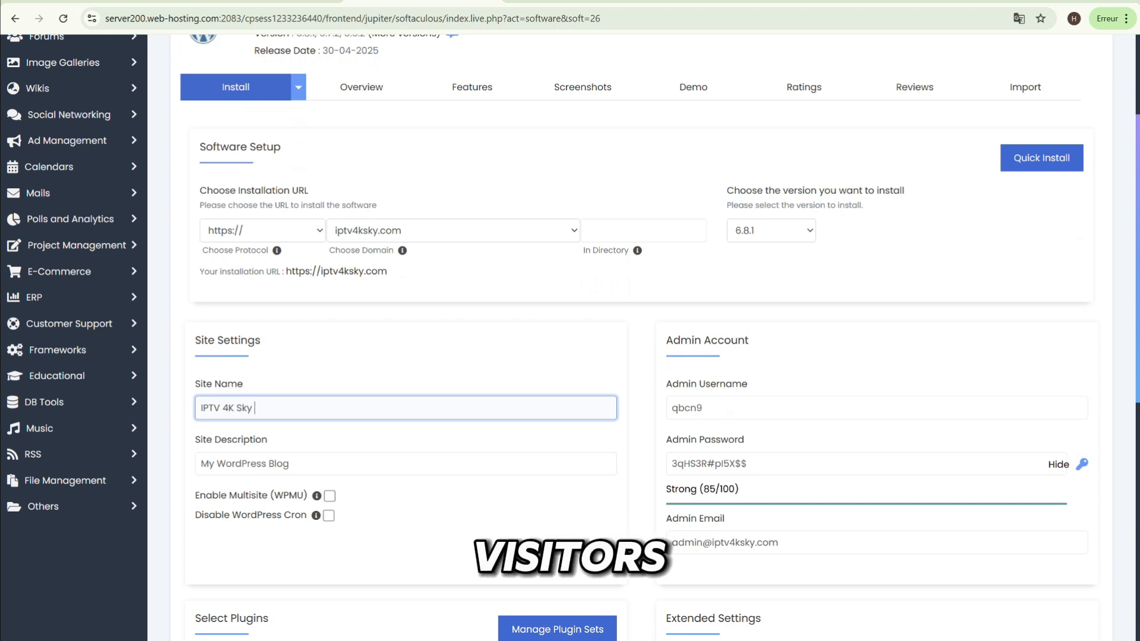
Replace the site description with "Your #1 Premium IPTV"
click(261, 463)
key(ctrl+a)
text(Y)
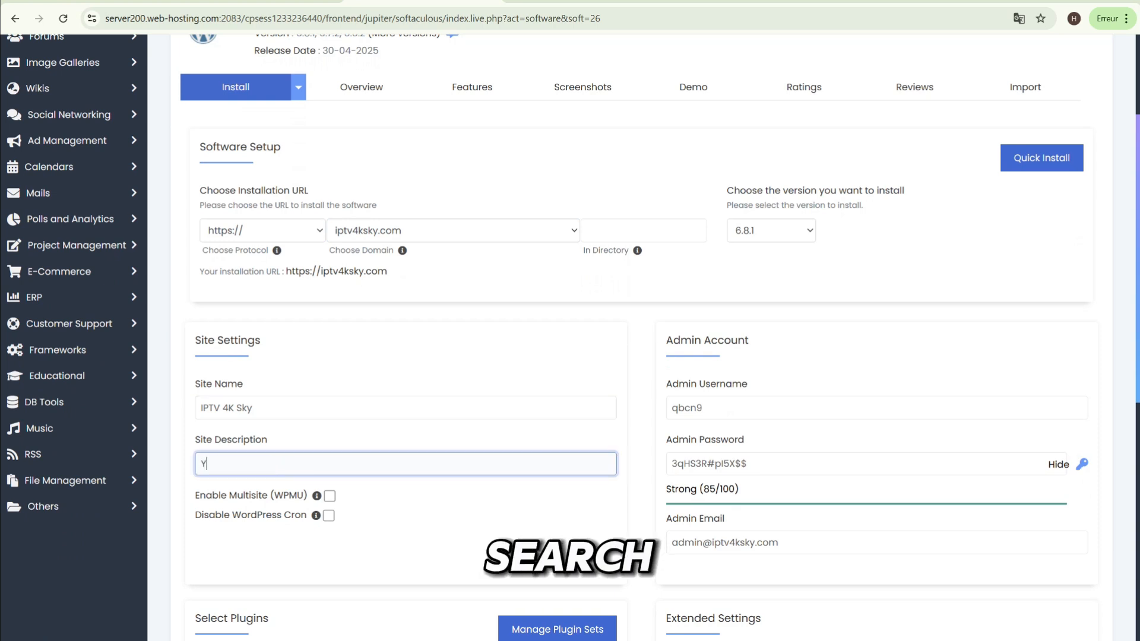
text(our)
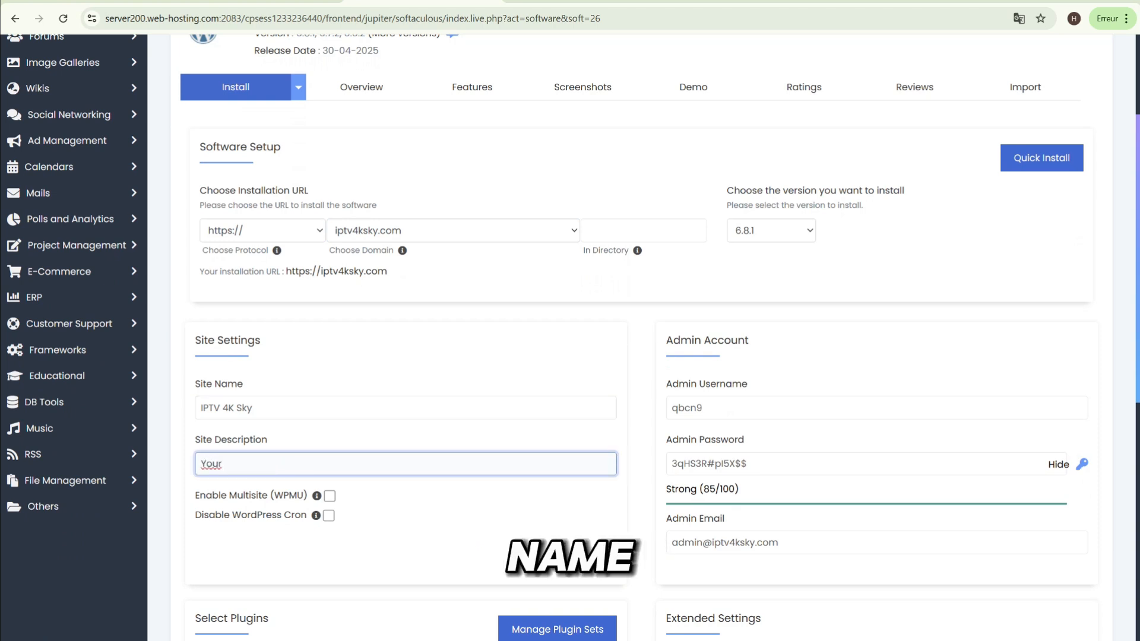
text( #1)
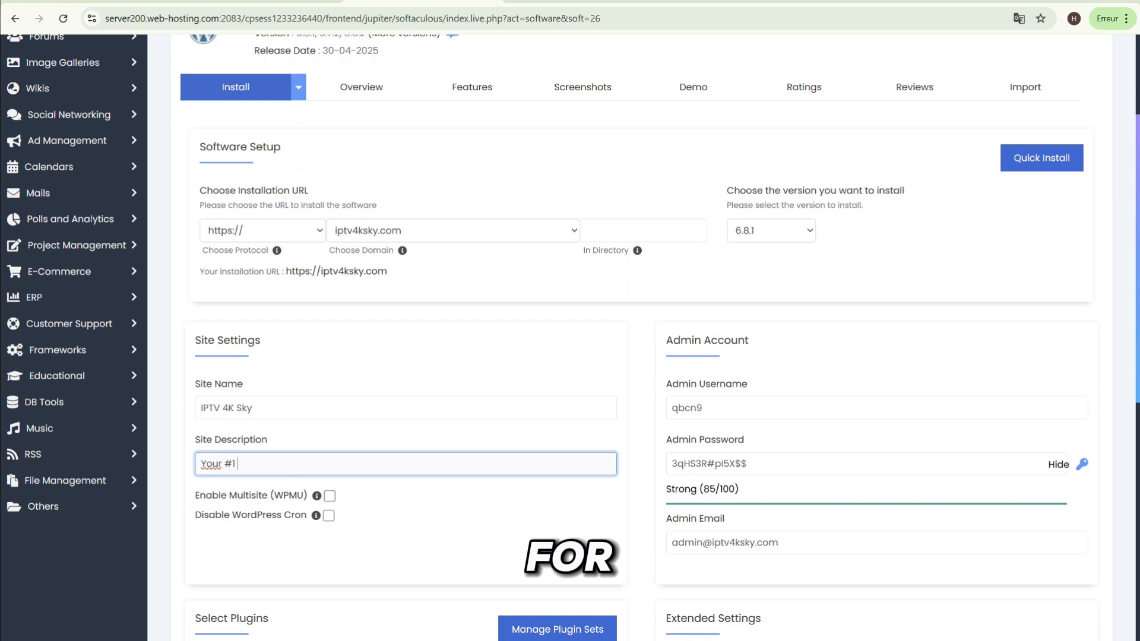
text( IPTV S)
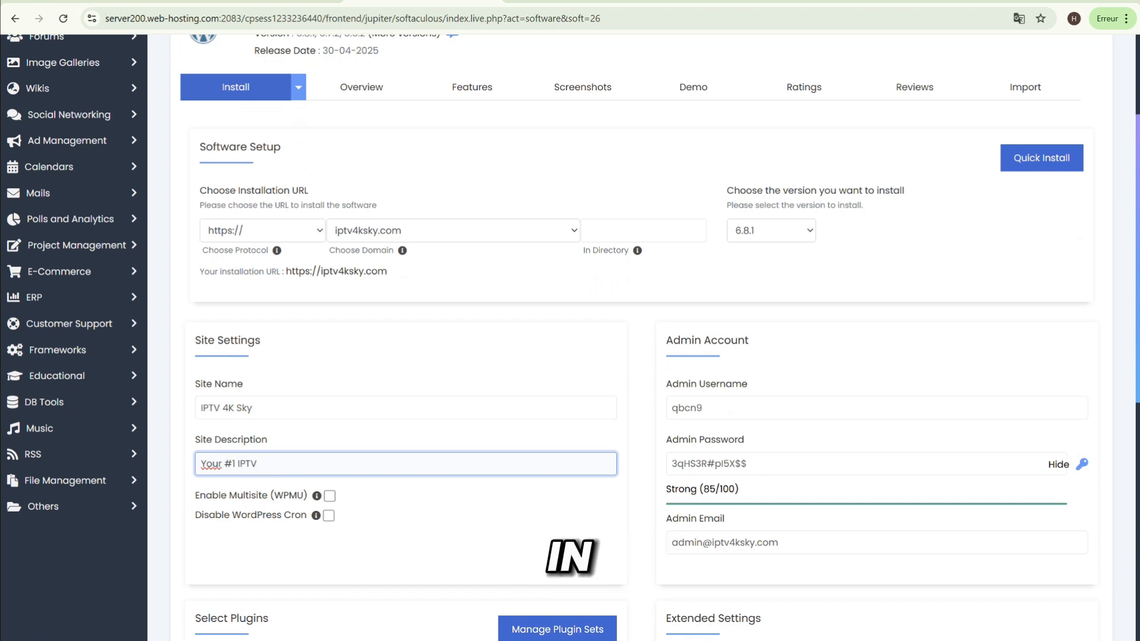
key(Left)
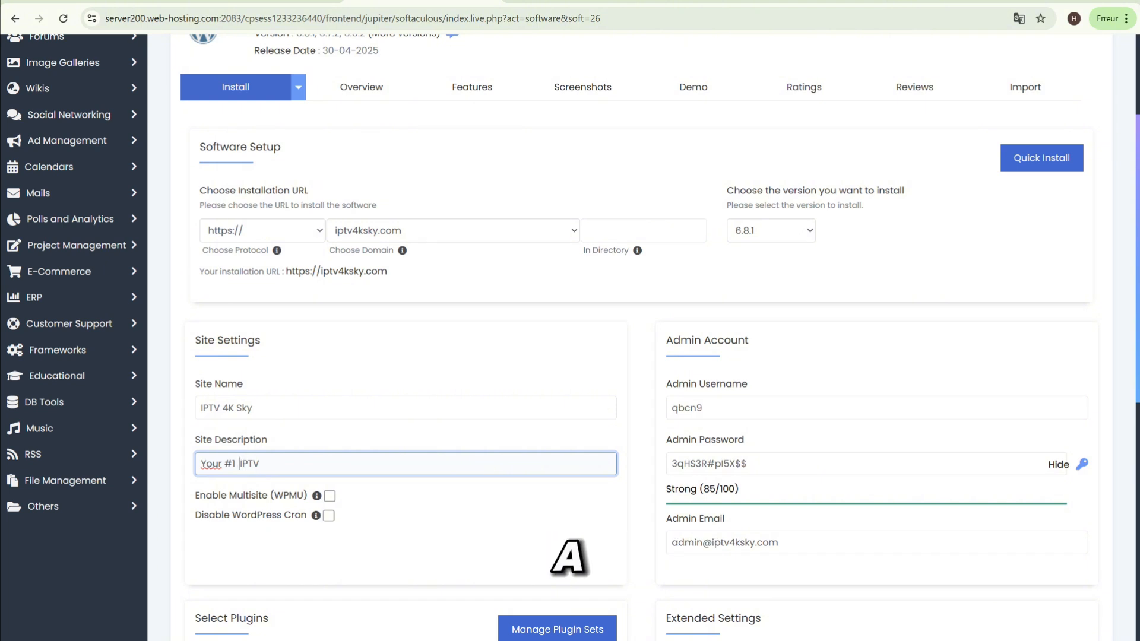
key(Left)
text(Premiu)
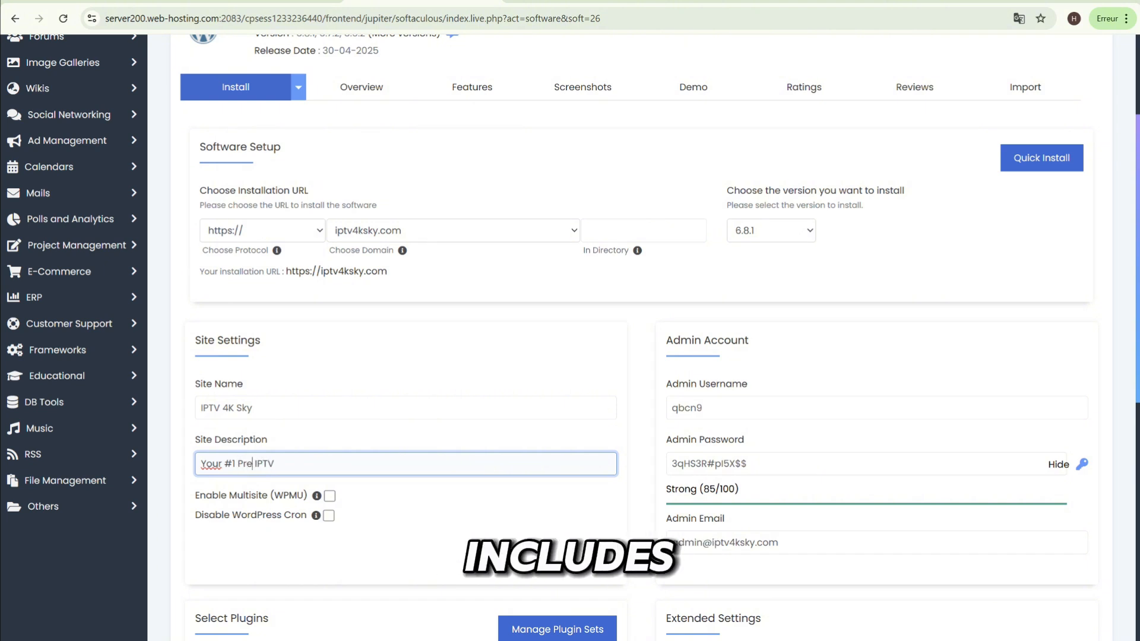
text(m)
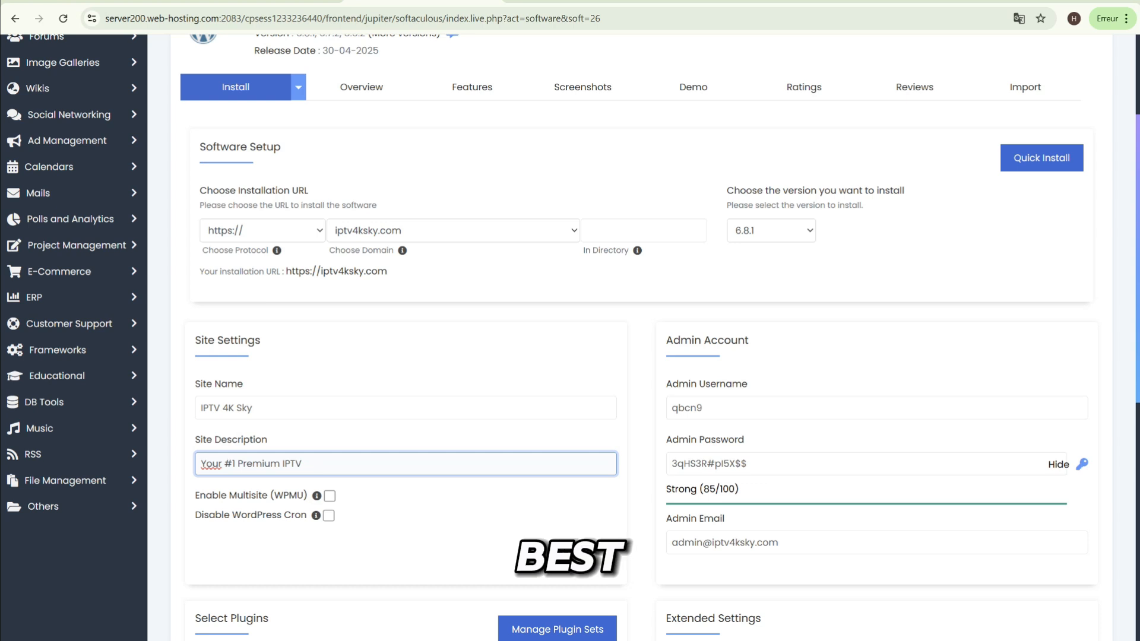
Extend the end of the site description with "Subscription Provider"
key(End)
text(Sub)
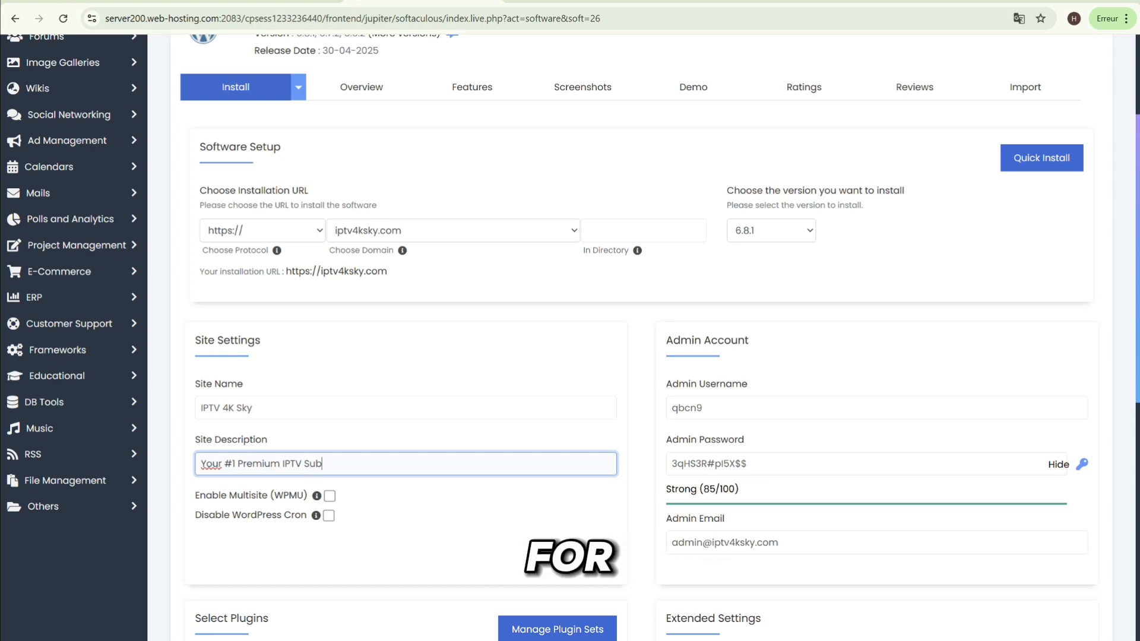
text(scriptions)
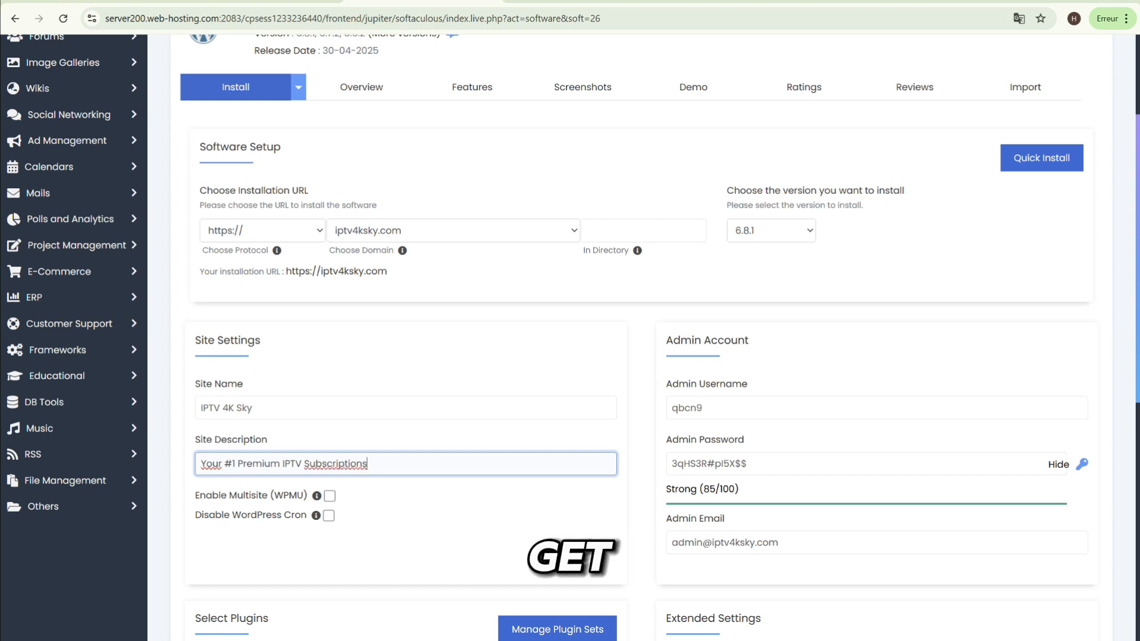
key(BackSpace)
text(P)
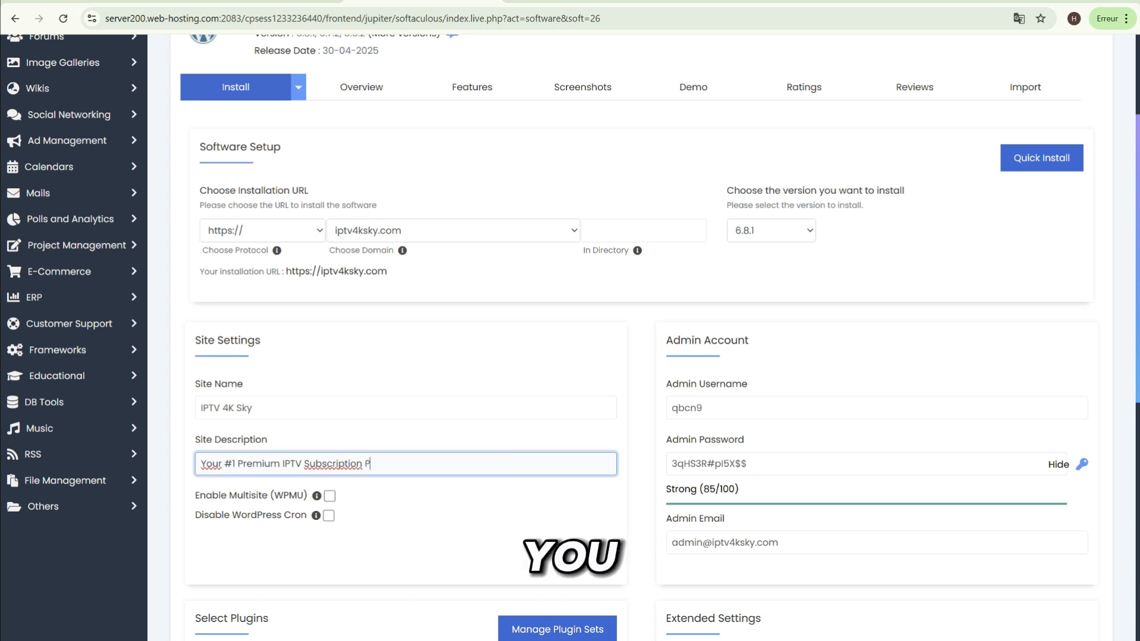
text(rovider)
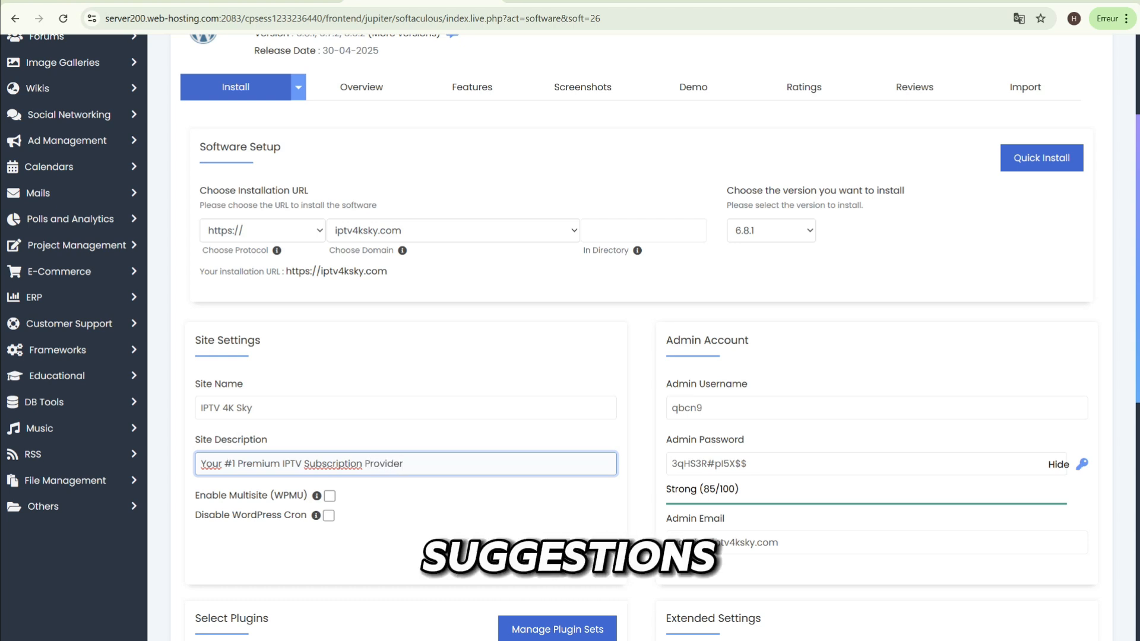
Make "Subscription" plural in the site description and insert "4k" before "IPTV"
right_click(317, 467)
key(Escape)
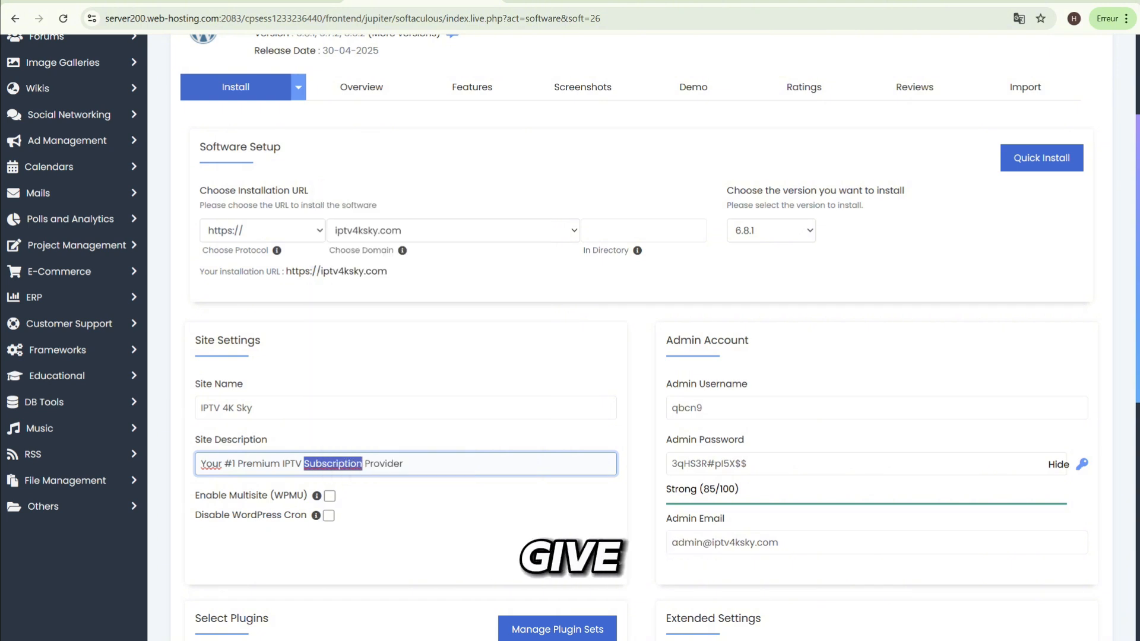
click(362, 464)
text(s)
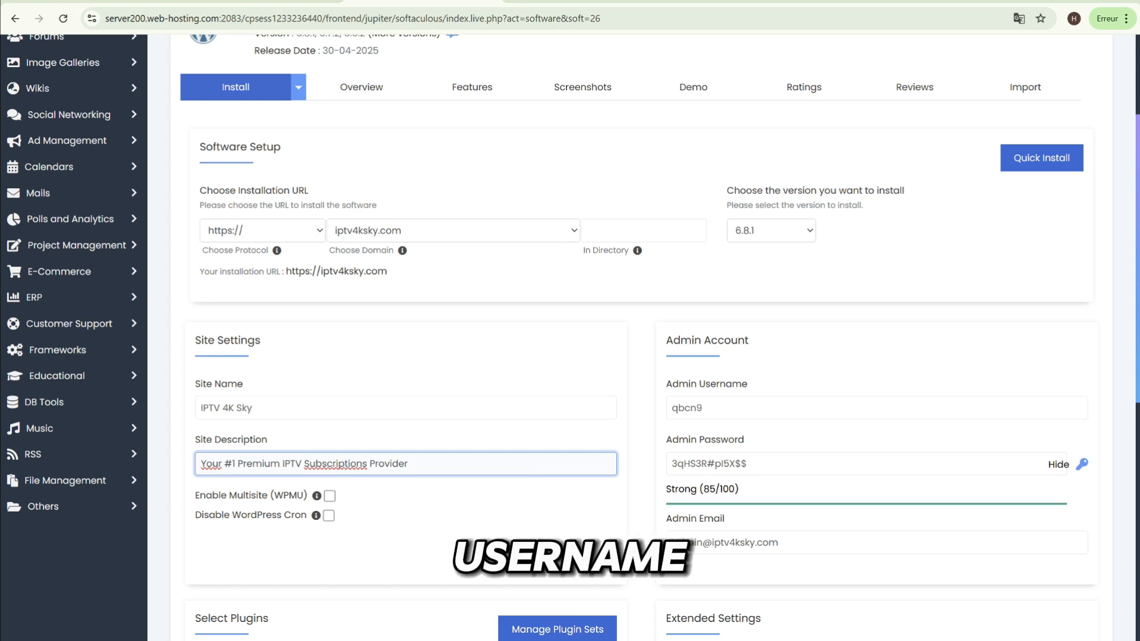
click(280, 463)
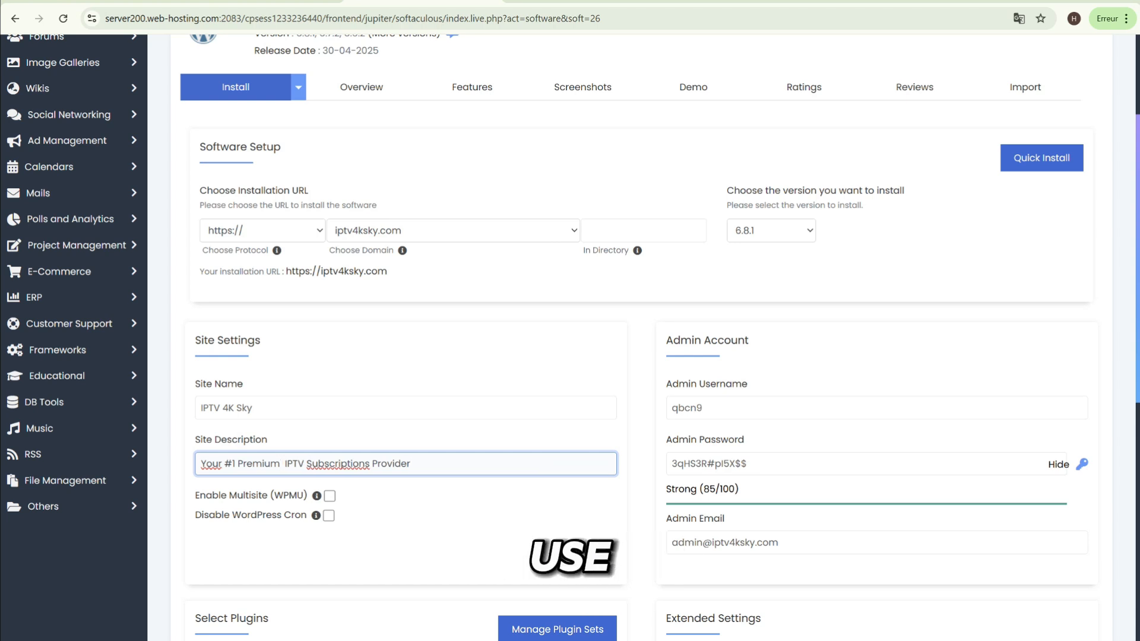
text(4k)
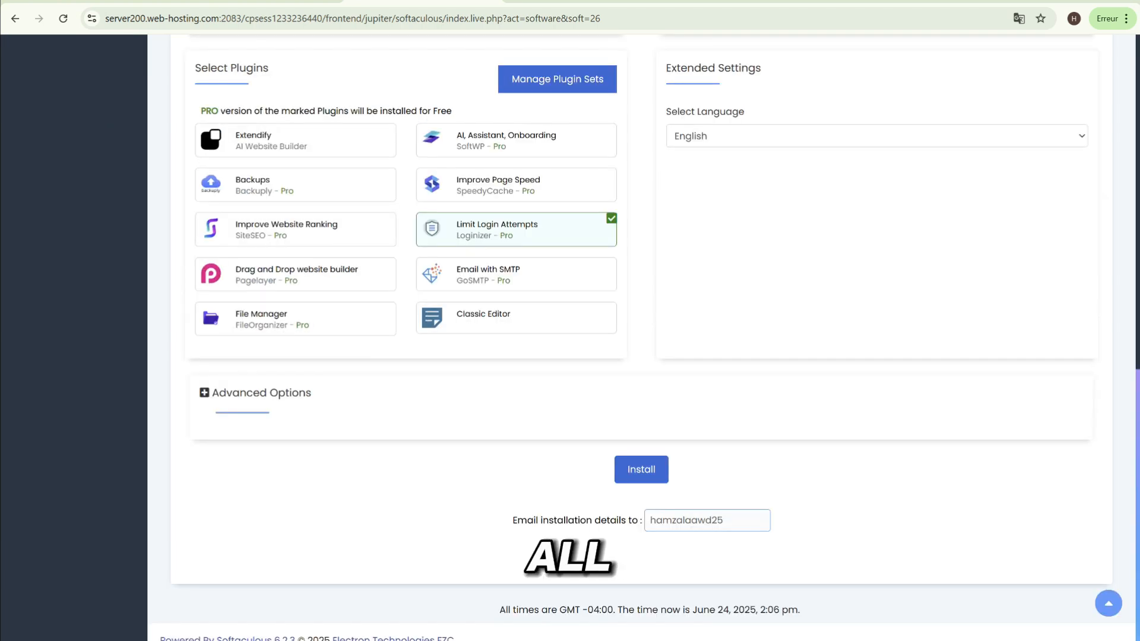
Enter the e-mail address that receives the installation details and start the WordPress installation
text(gm)
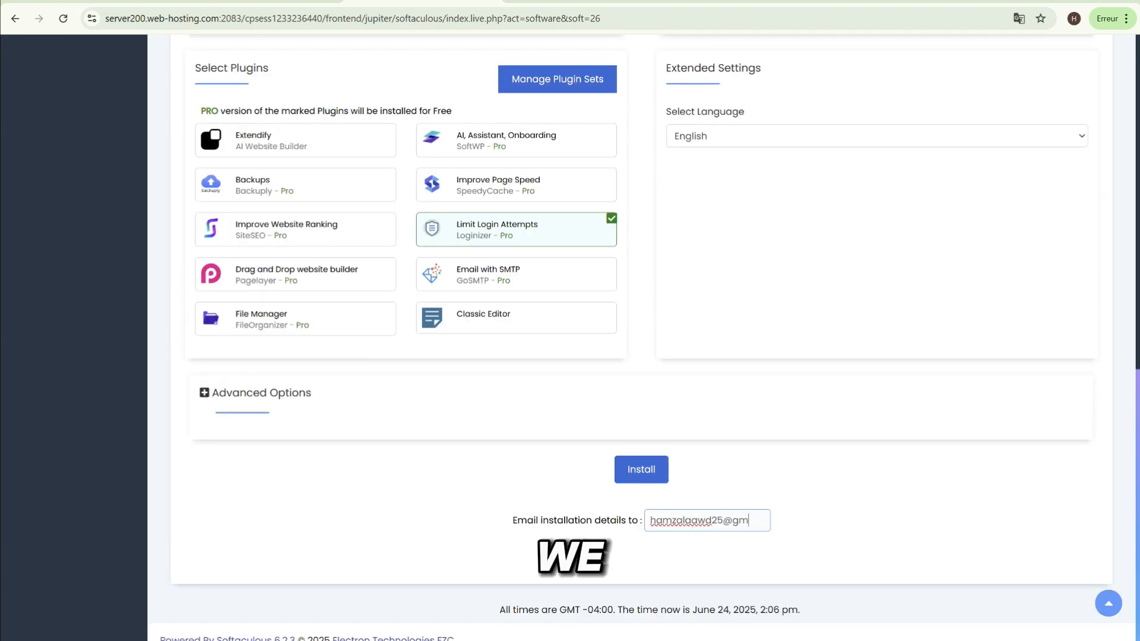
text(ail.com)
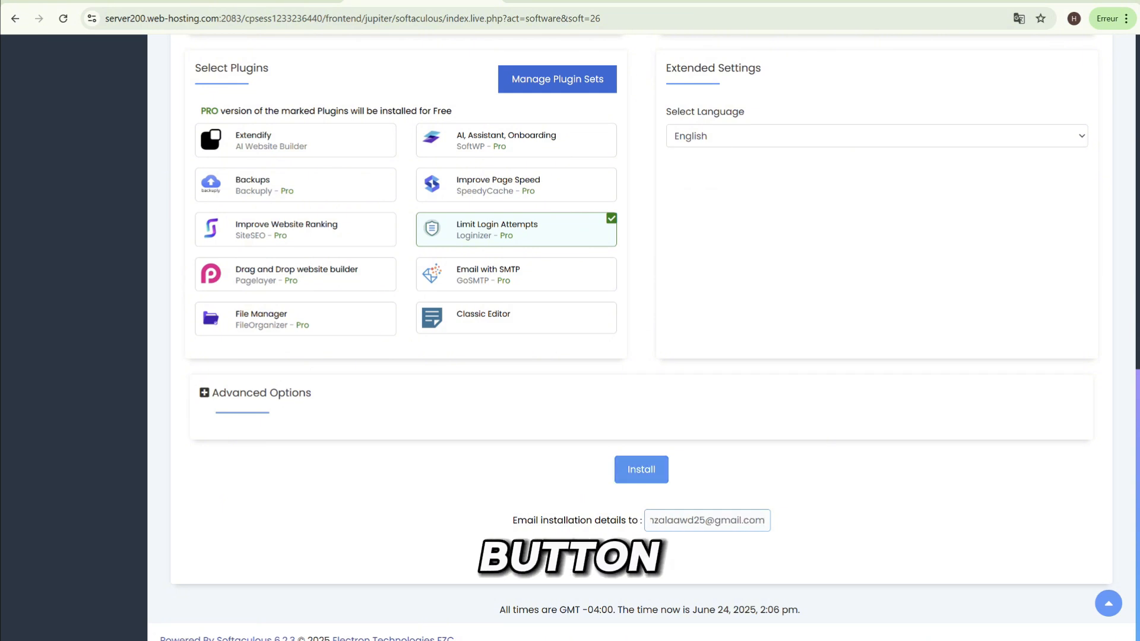
click(641, 469)
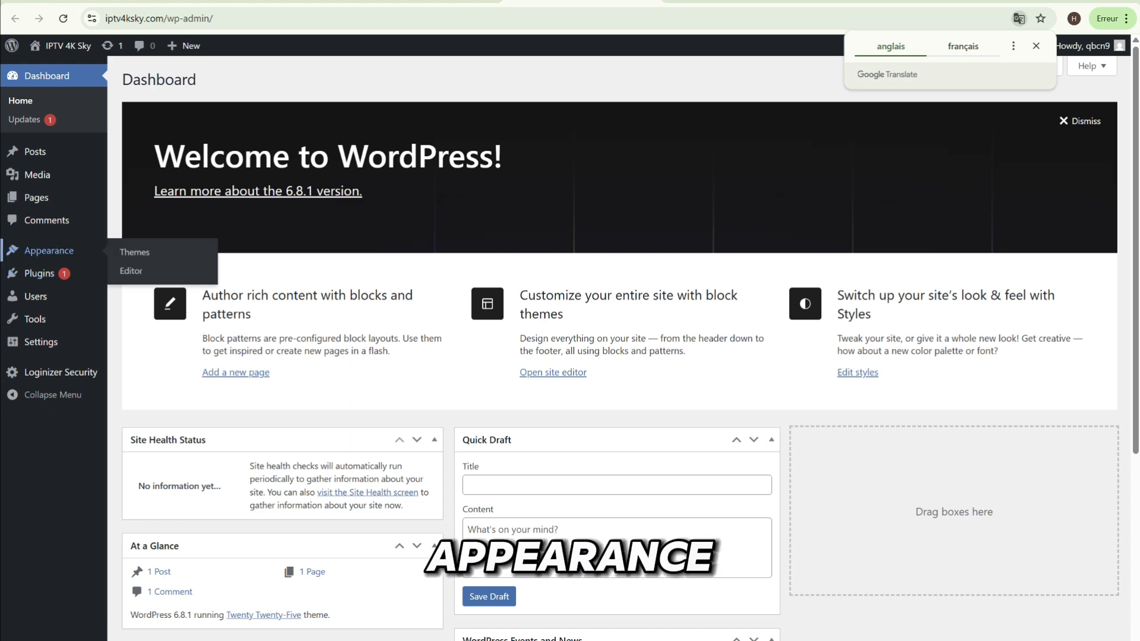
Install the Hello Elementor theme in the WordPress dashboard and activate it
click(49, 251)
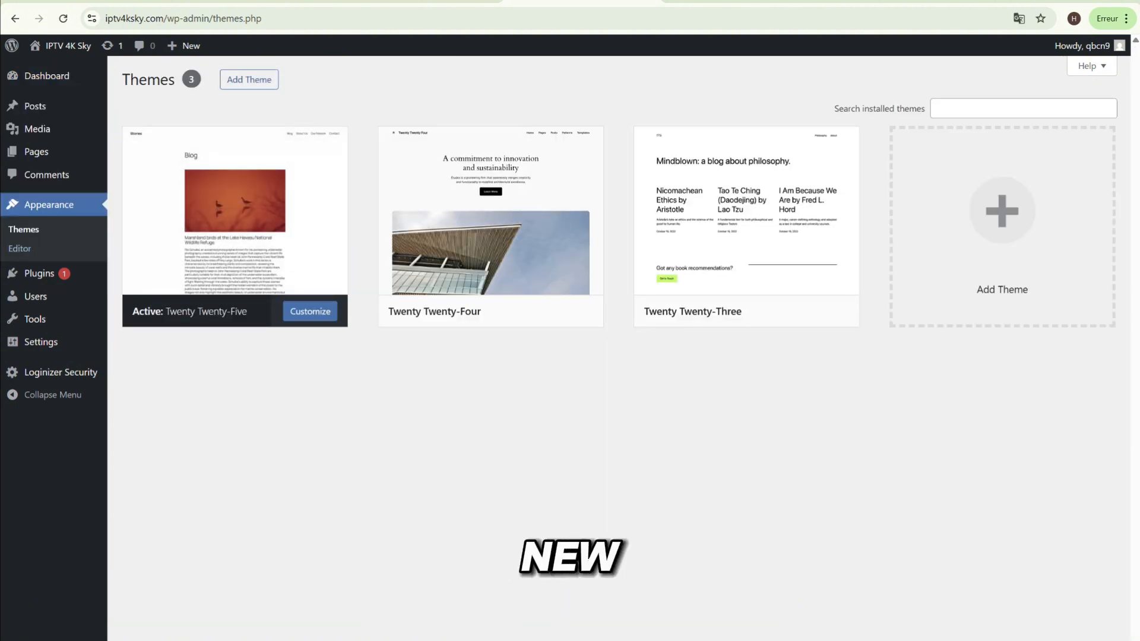
click(249, 79)
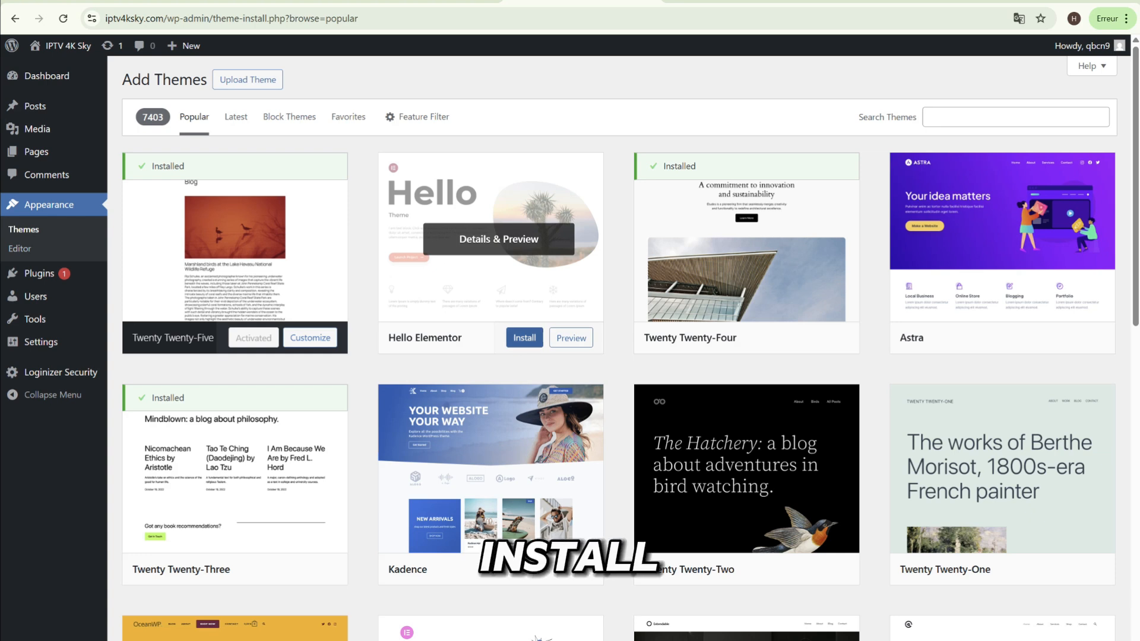
click(524, 338)
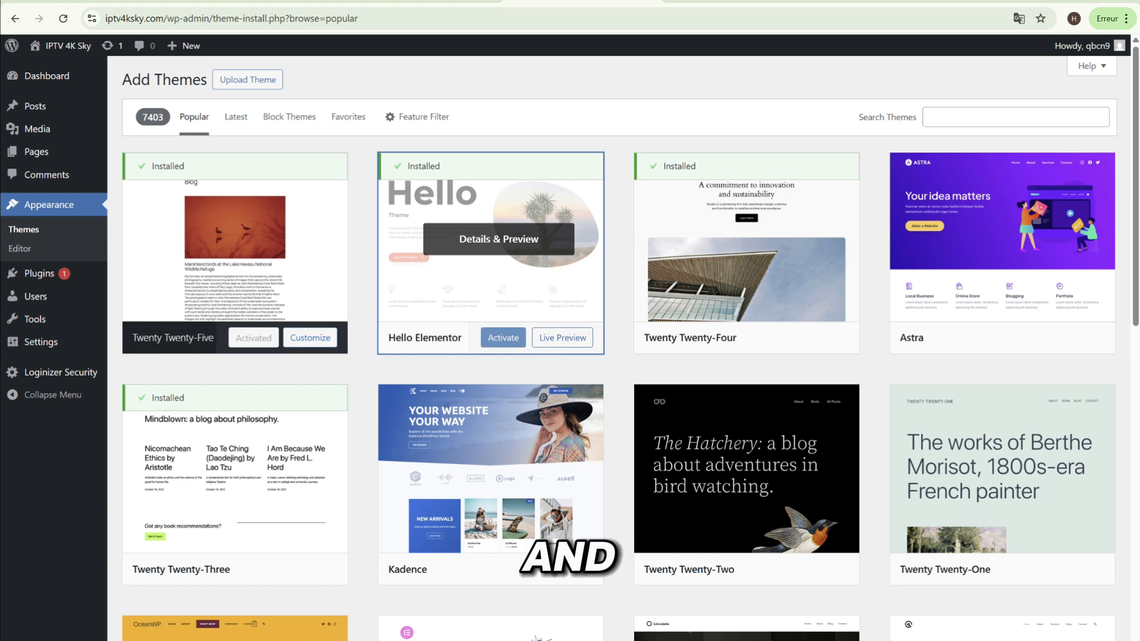
click(503, 338)
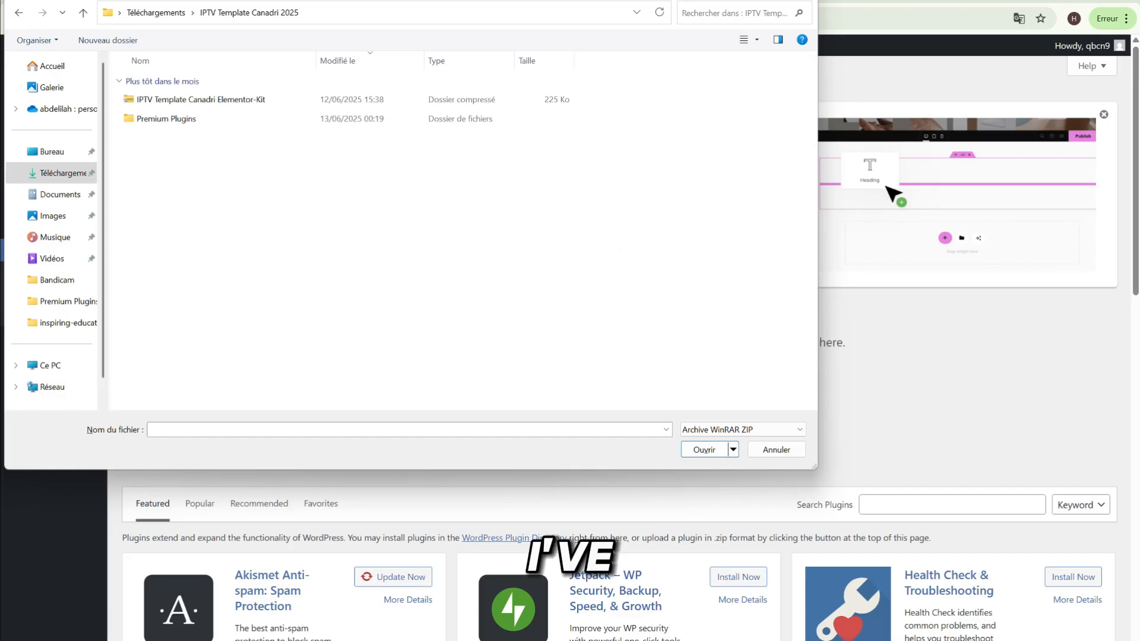
In the Premium Plugins folder, extract the Elementor-Pro-3.29.2-UNZIP-FIRST archive with WinRAR into a folder of the same name
click(167, 118)
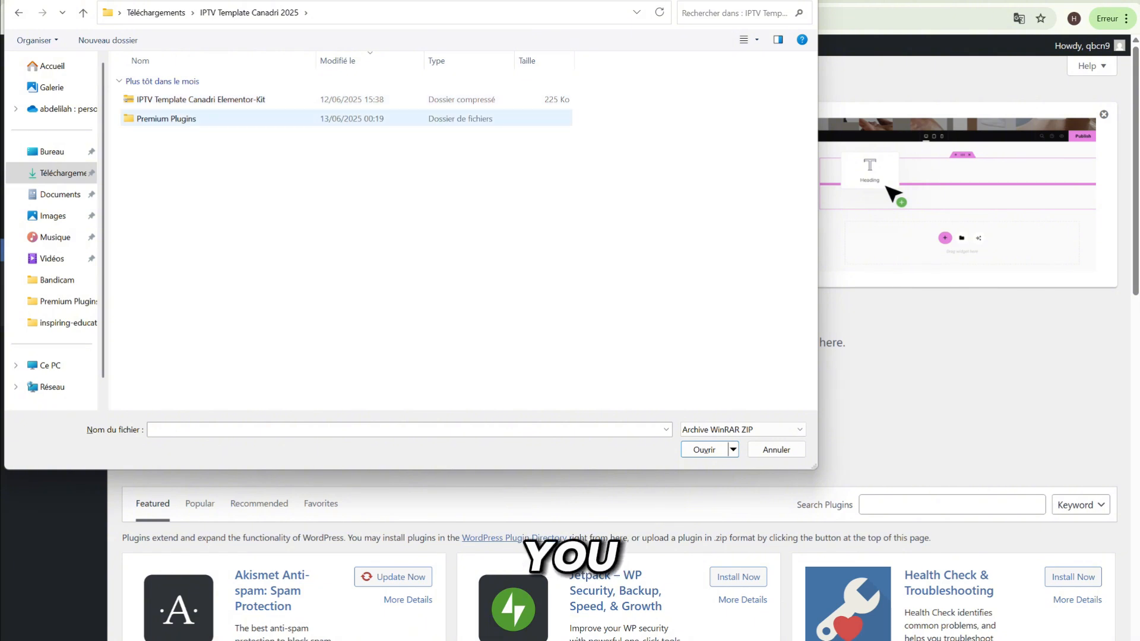
key(Return)
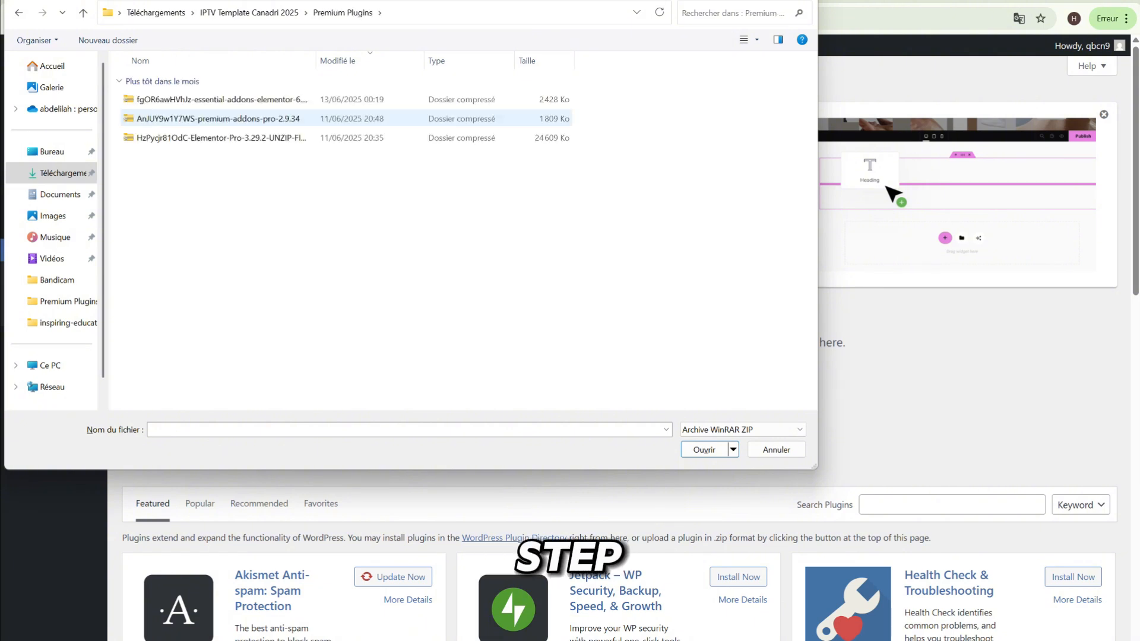
click(220, 137)
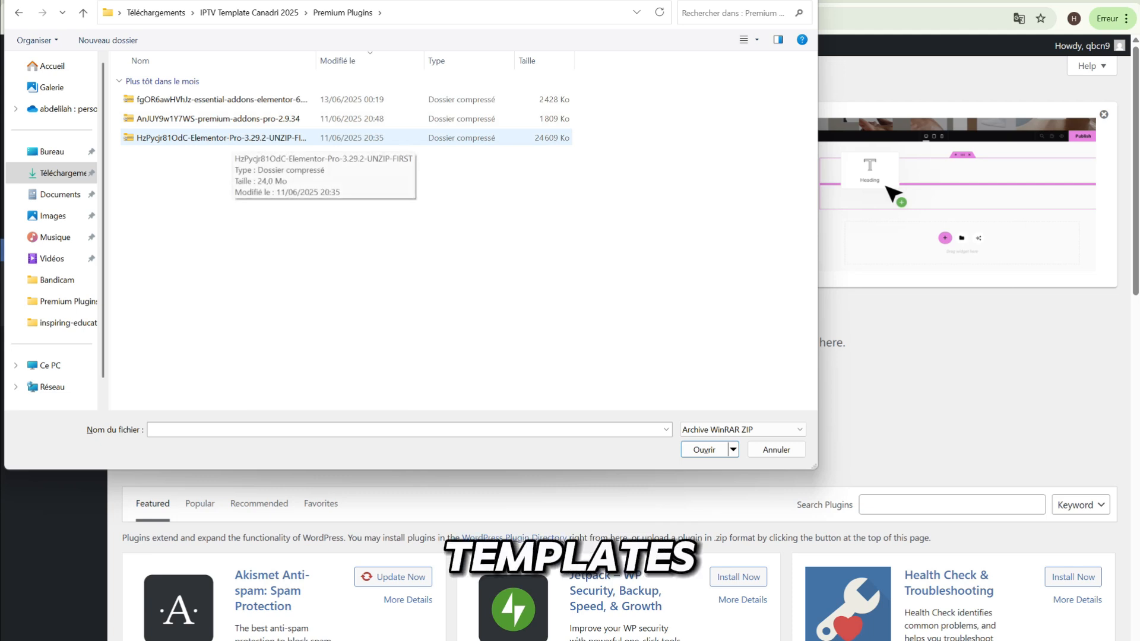
click(220, 137)
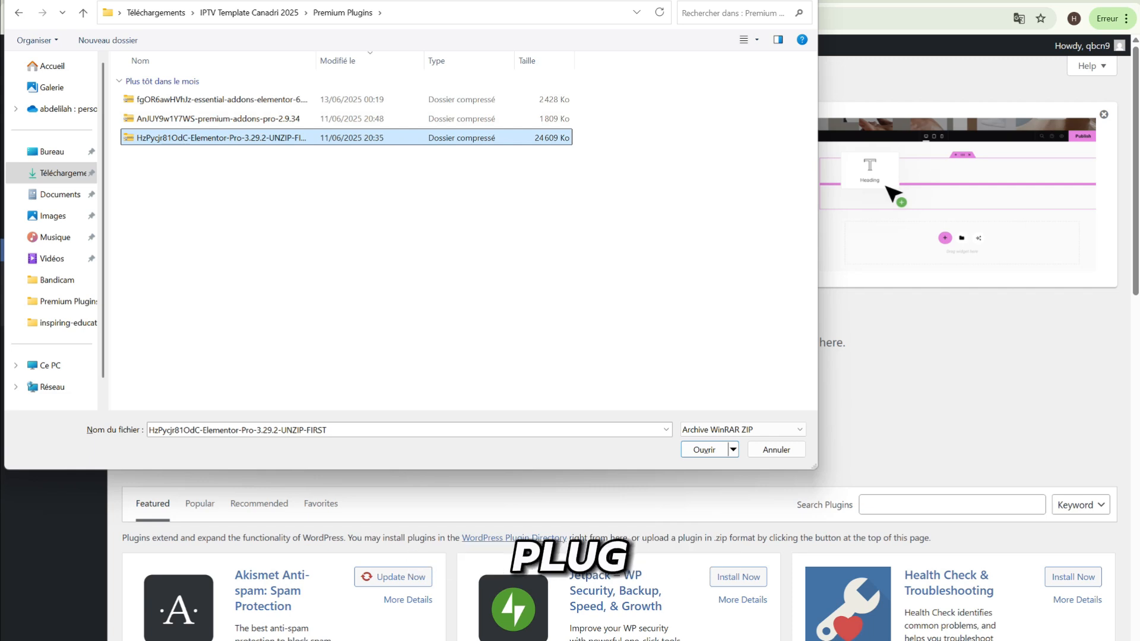
right_click(235, 142)
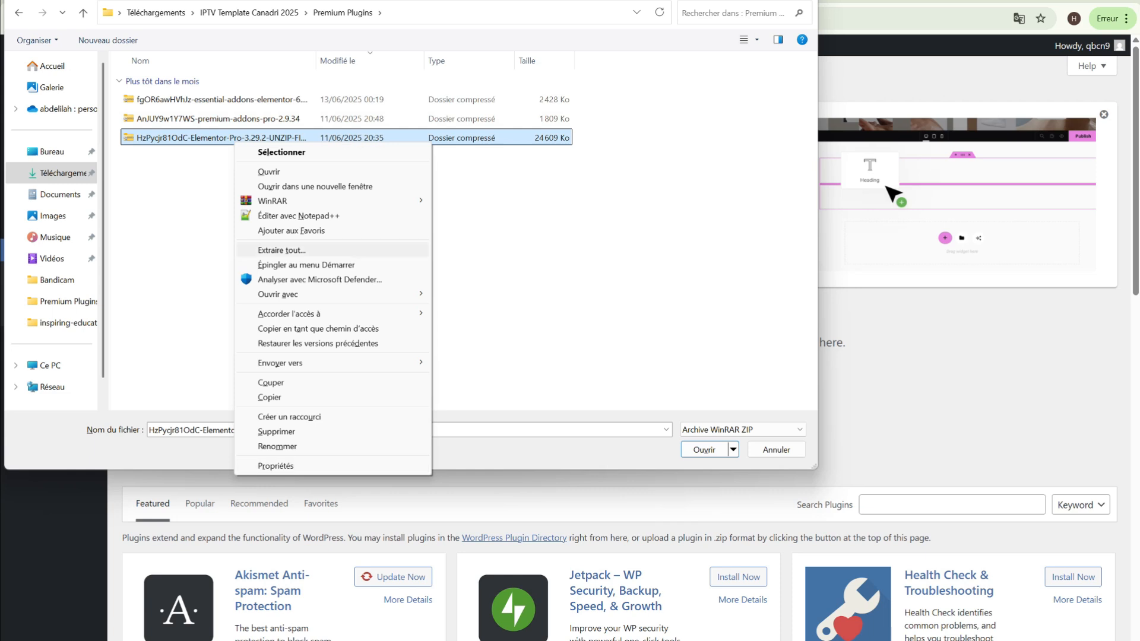
mouse_move(332, 201)
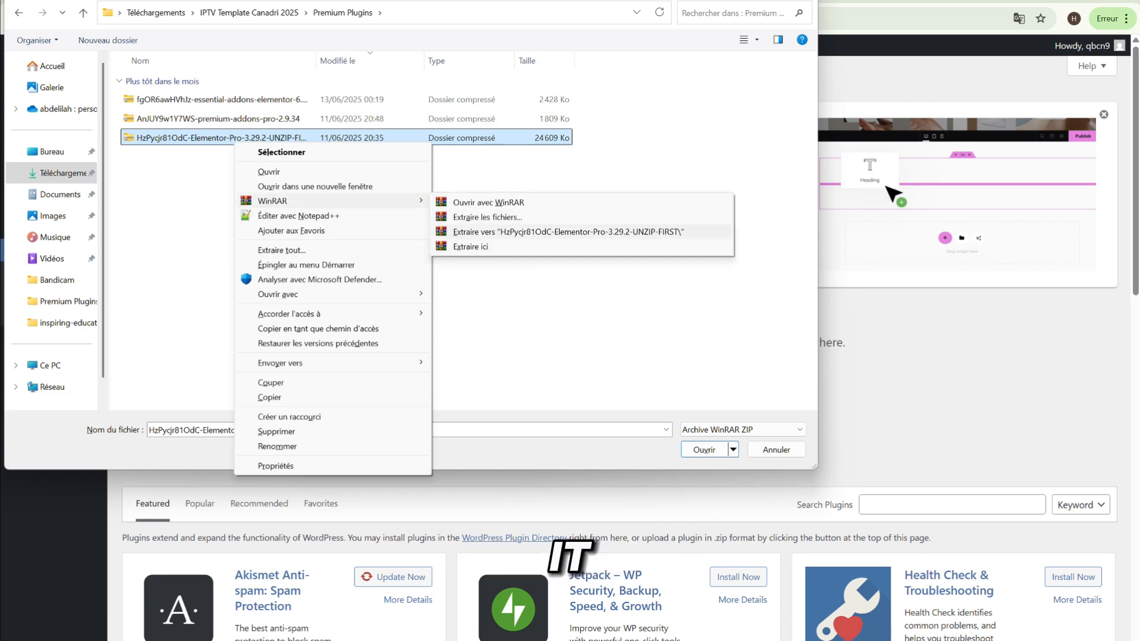
key(Return)
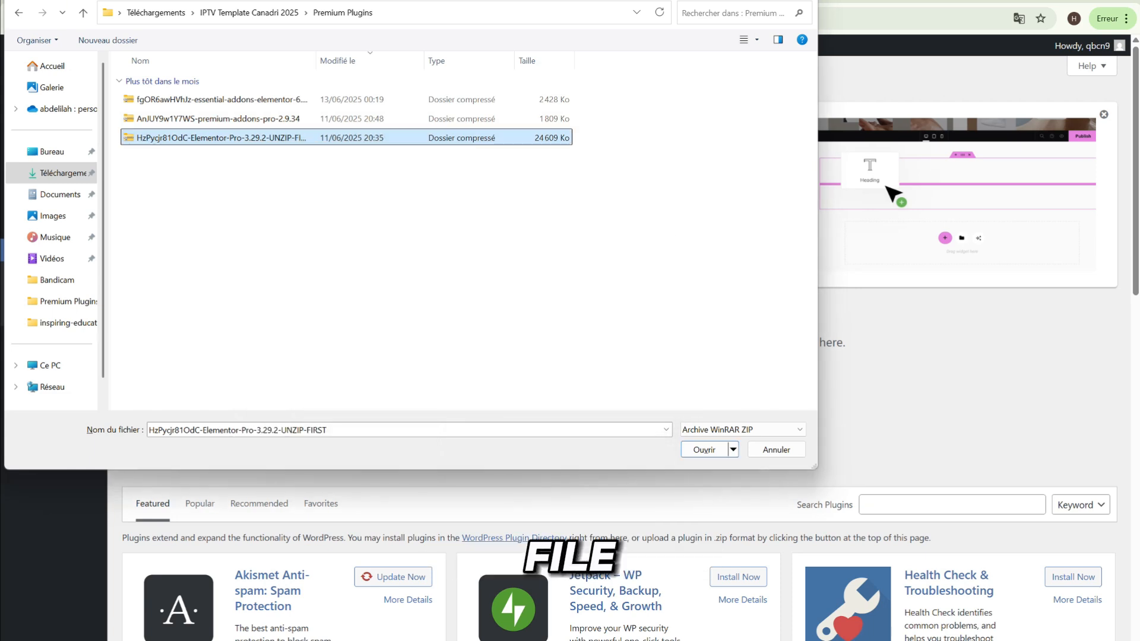
click(623, 226)
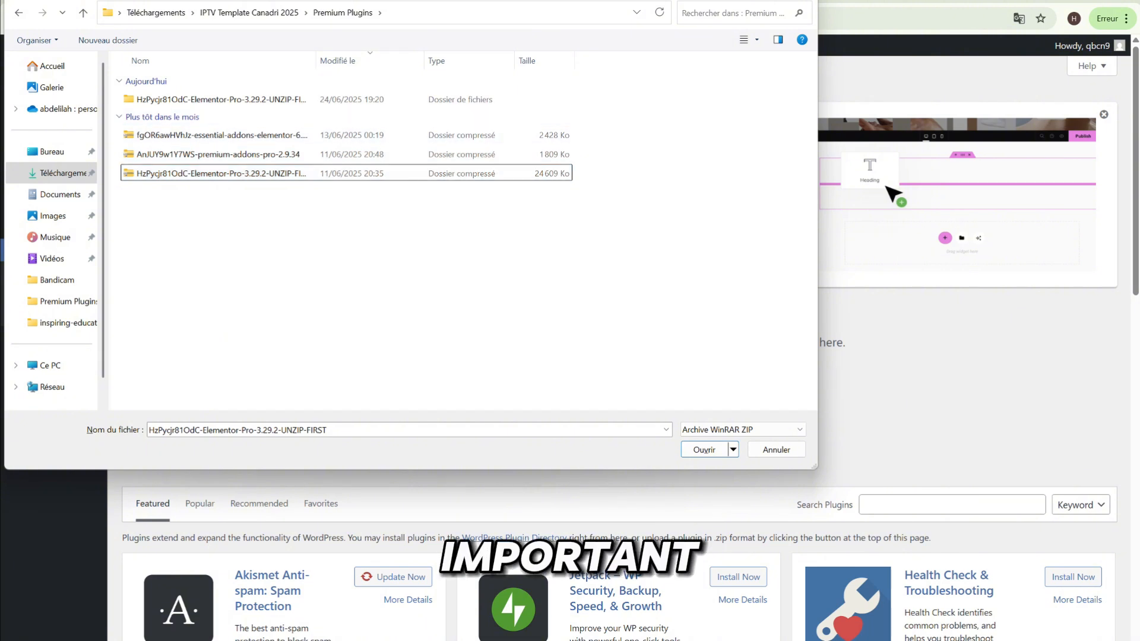
Upload elementor-3.29.2.zip from the extracted Elementor Pro folder as a new plugin and install it
double_click(166, 99)
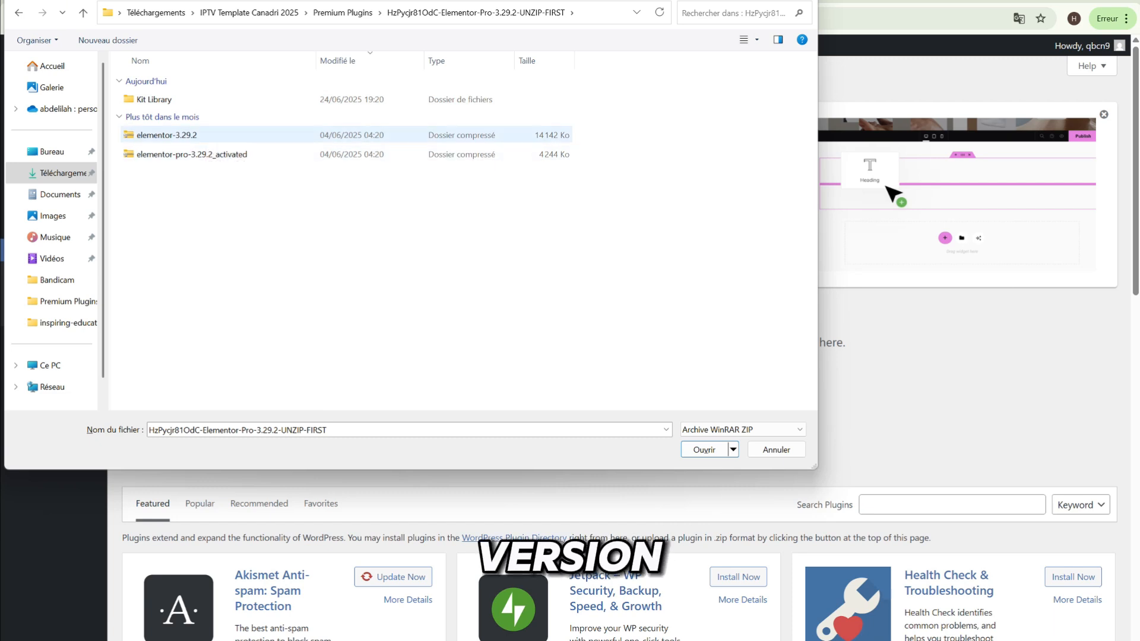
click(190, 135)
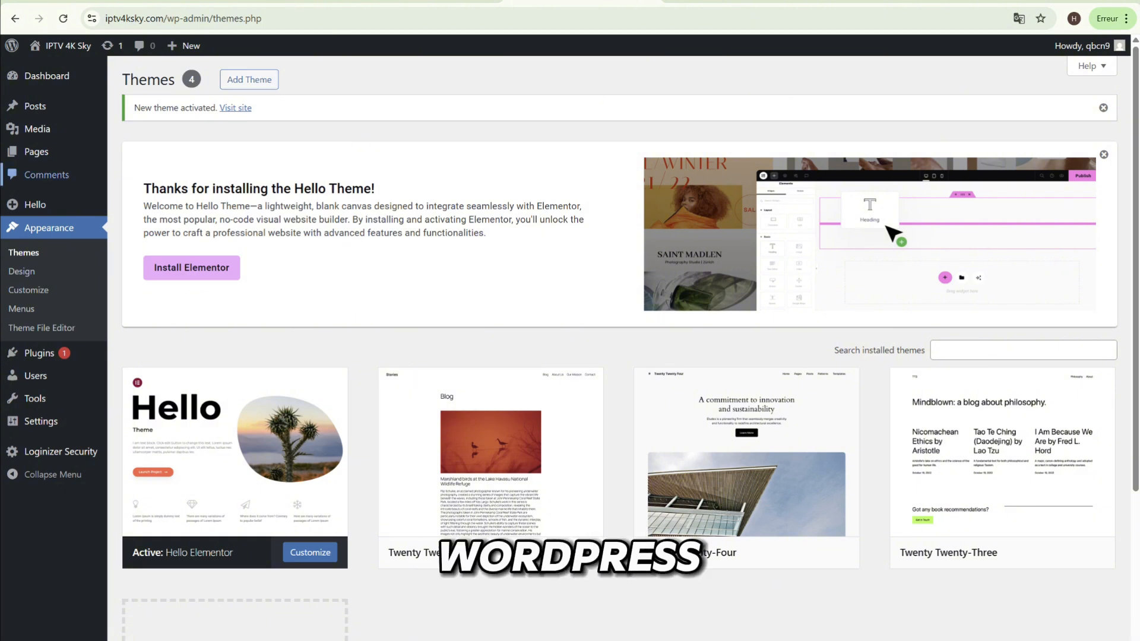
click(39, 353)
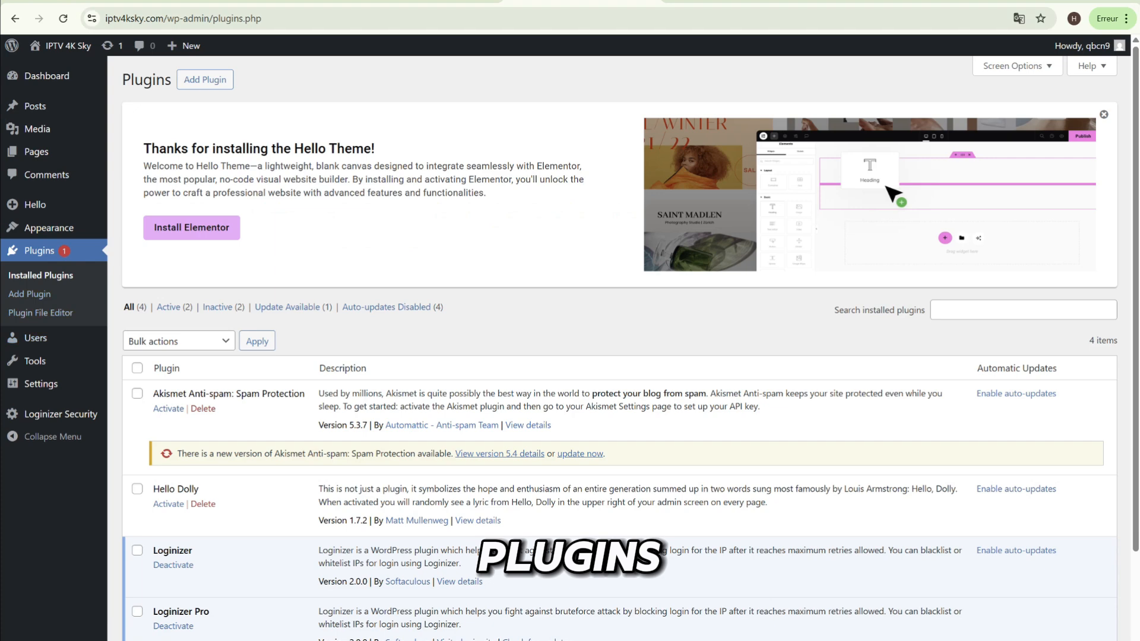
click(205, 80)
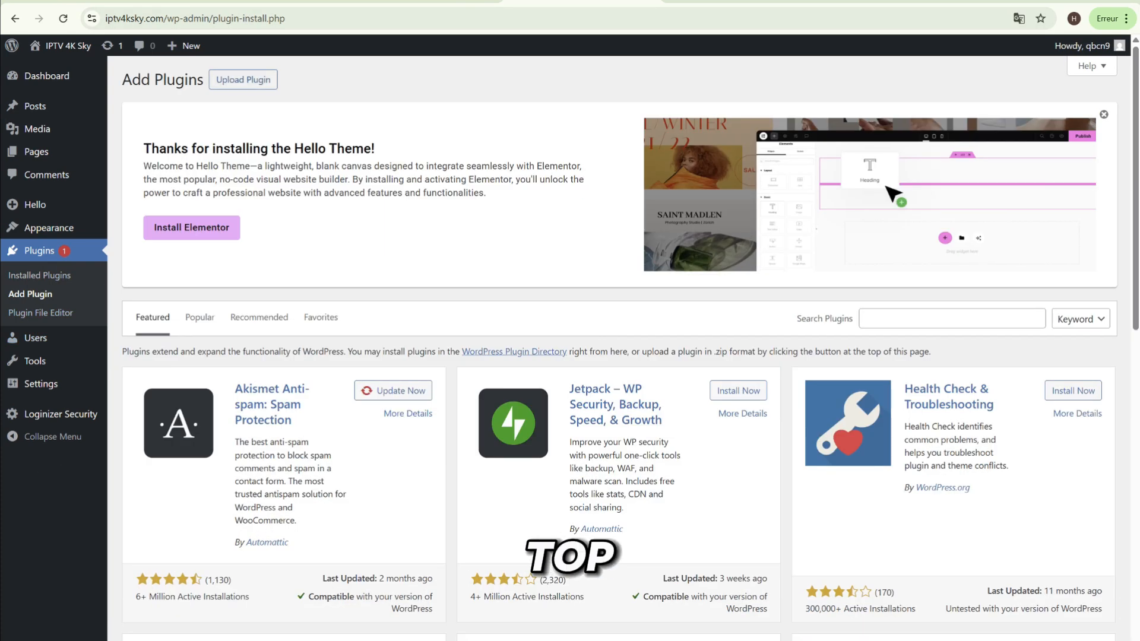
click(243, 79)
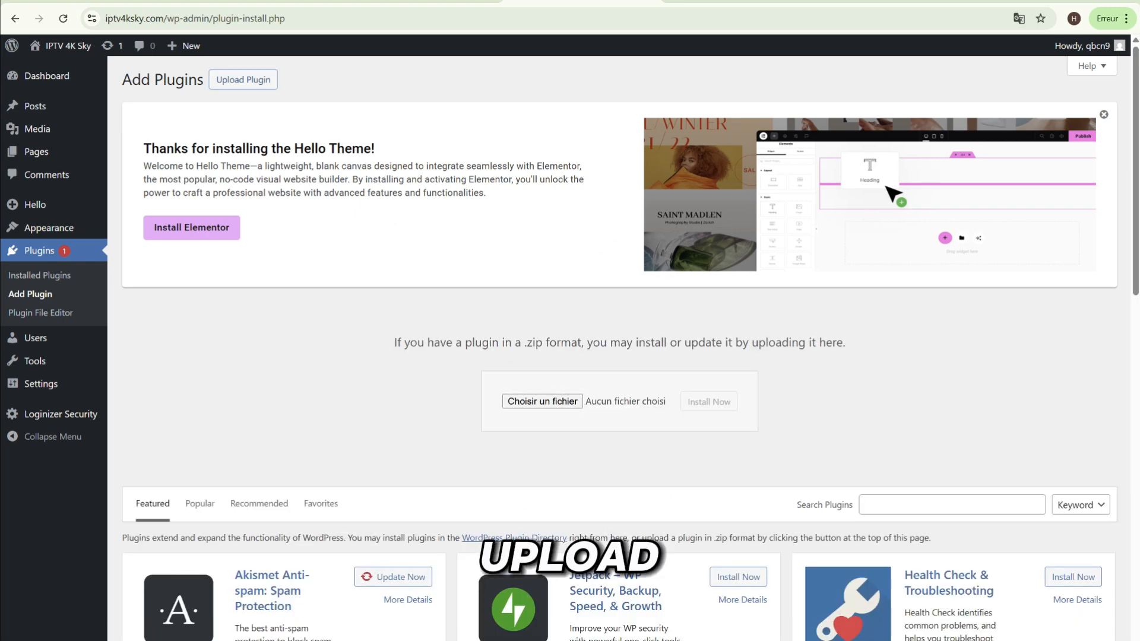
click(542, 401)
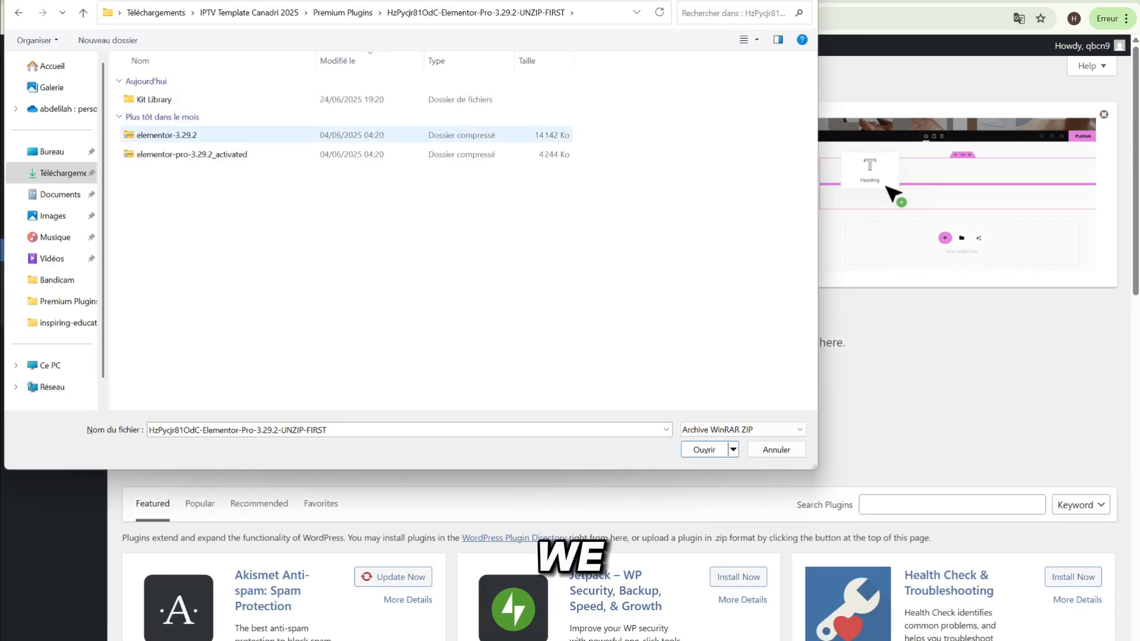
click(199, 136)
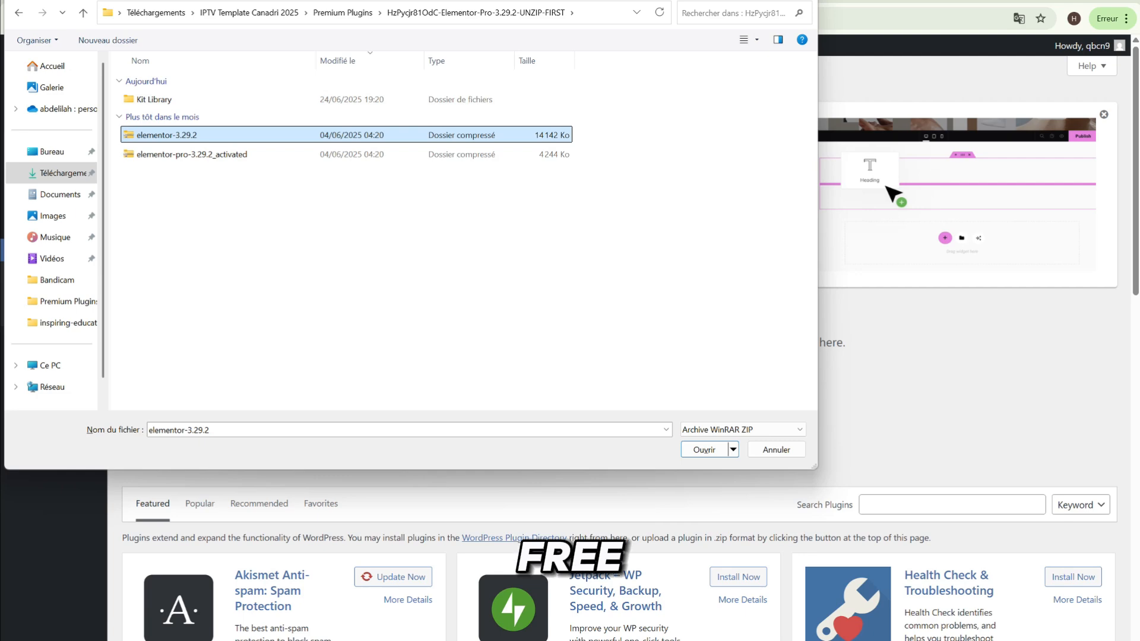
click(705, 450)
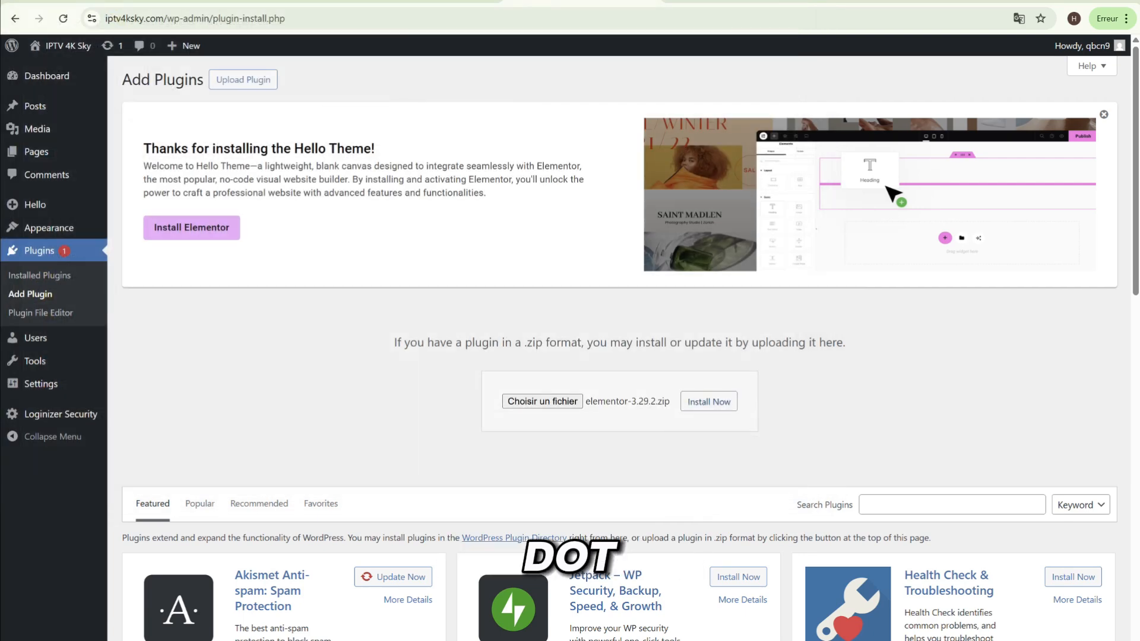
click(709, 402)
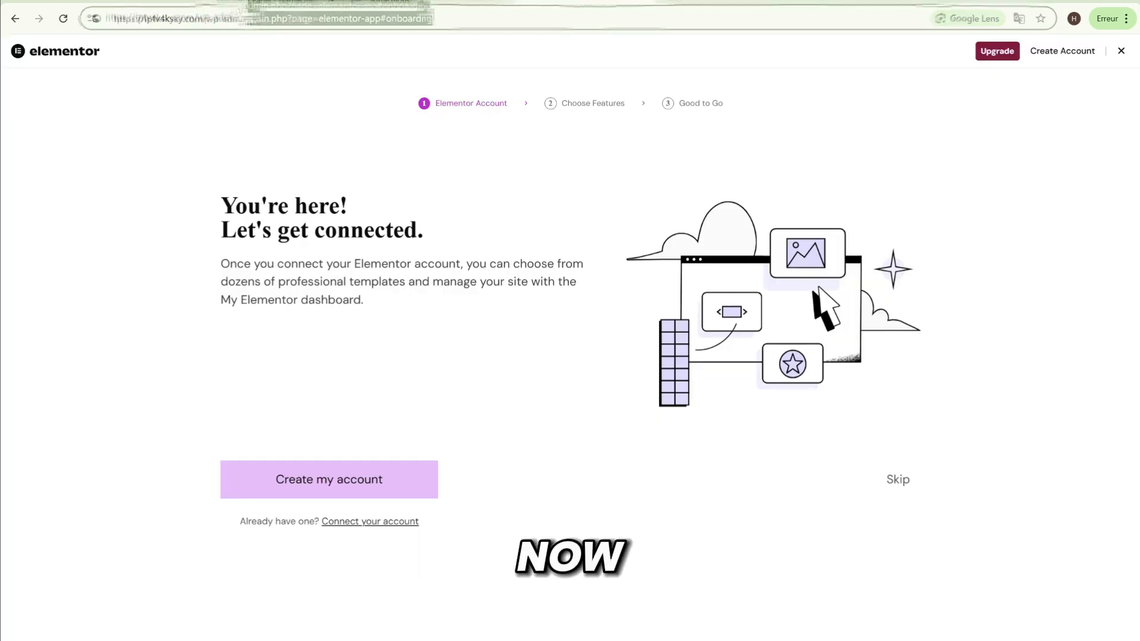
Leave the Elementor onboarding page and return to the WordPress dashboard at iptv4ksky.com/wp-admin/
key(BackSpace)
key(Return)
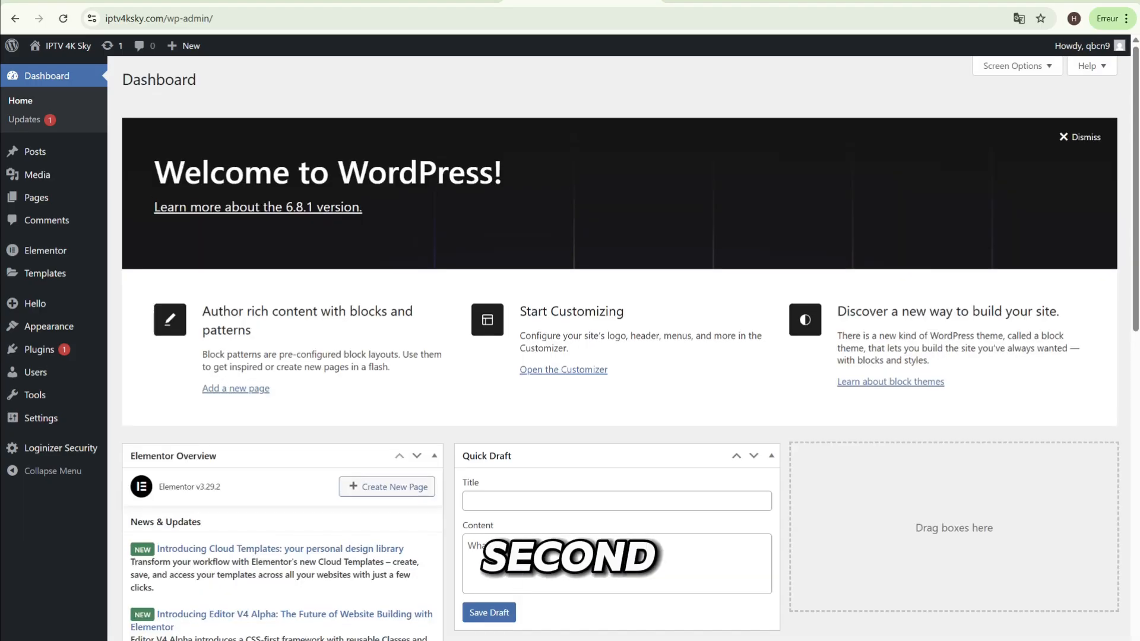
scroll(257, 293, down, 1)
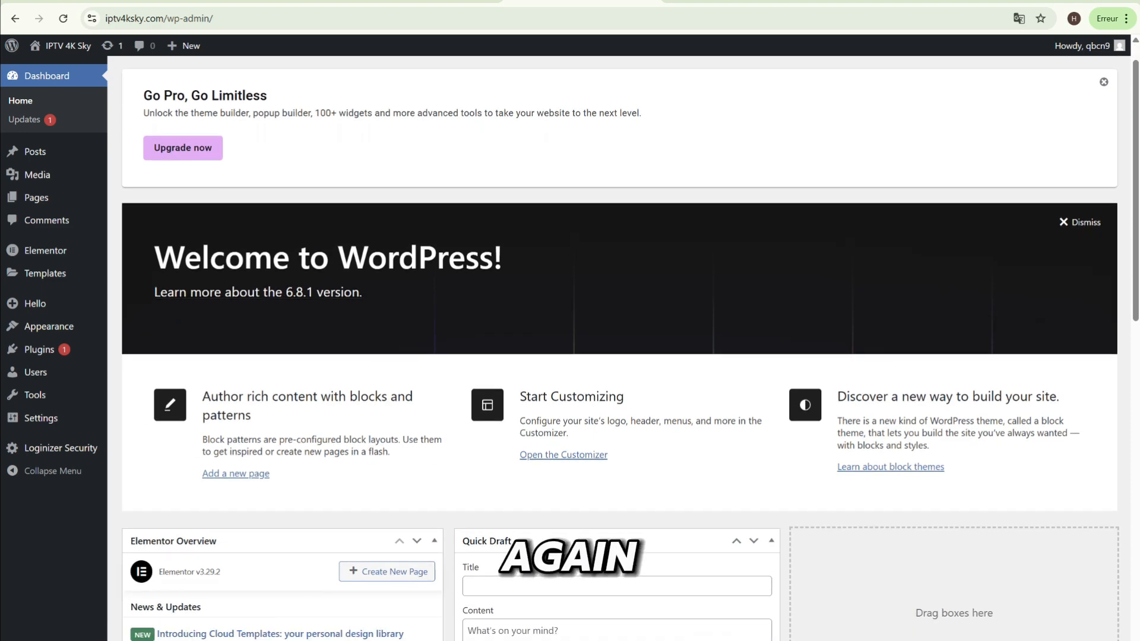
Upload elementor-pro-3.29.2_activated.zip as a new plugin, install it and activate it
mouse_move(39, 350)
click(141, 370)
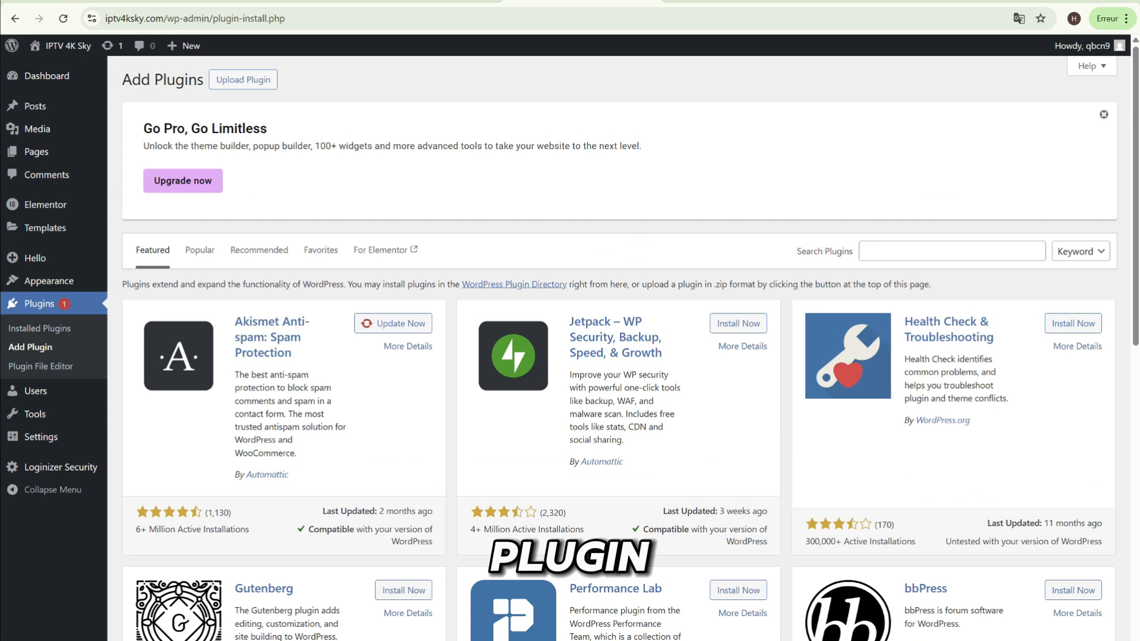
click(242, 80)
click(542, 334)
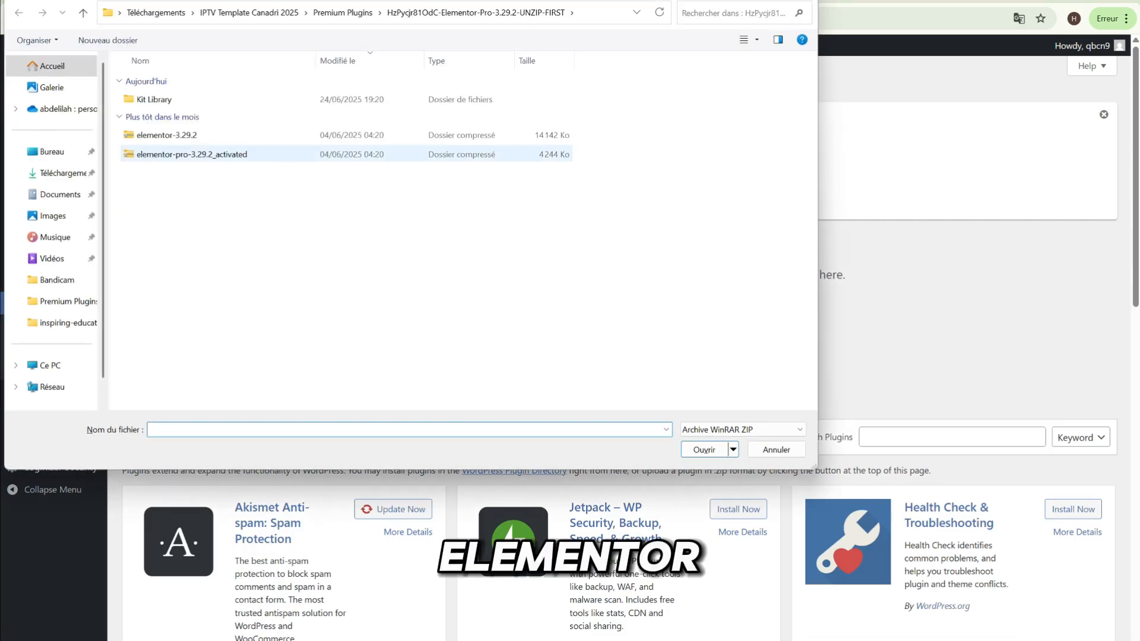
double_click(191, 154)
click(738, 333)
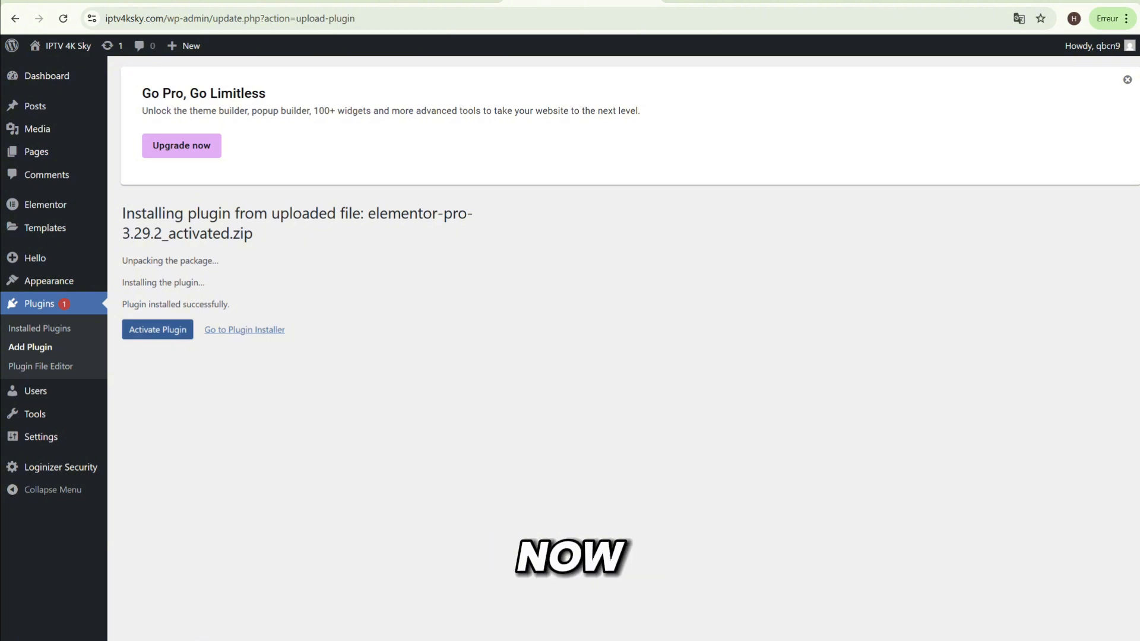
click(158, 329)
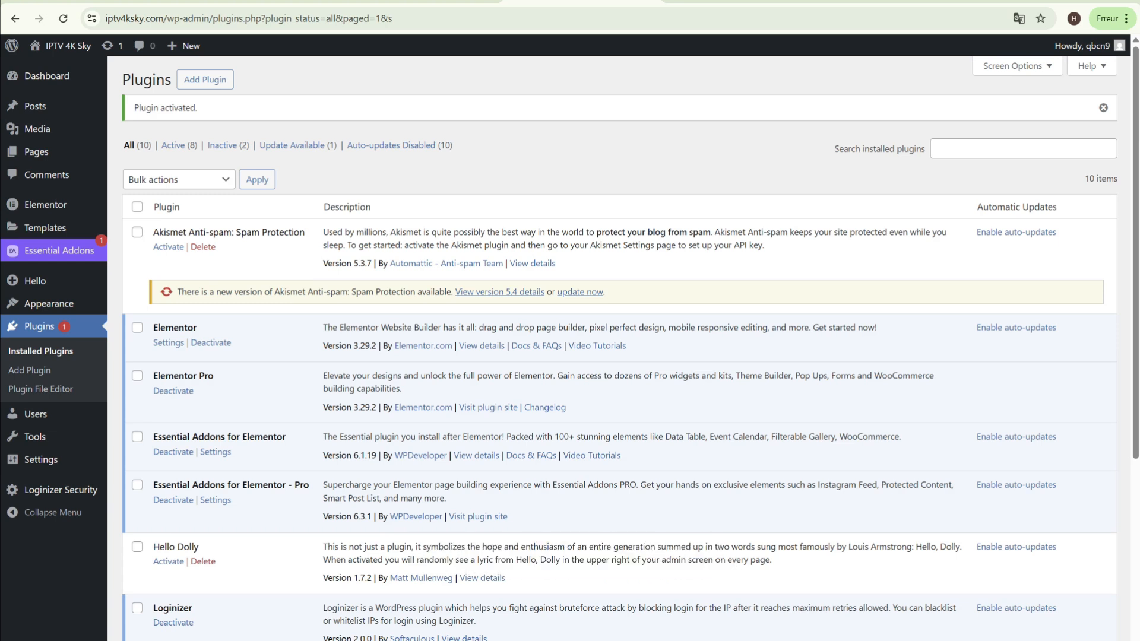
Open the Import / Export Kit section of Elementor's Tools and start importing a template kit
scroll(619, 348, down, 4)
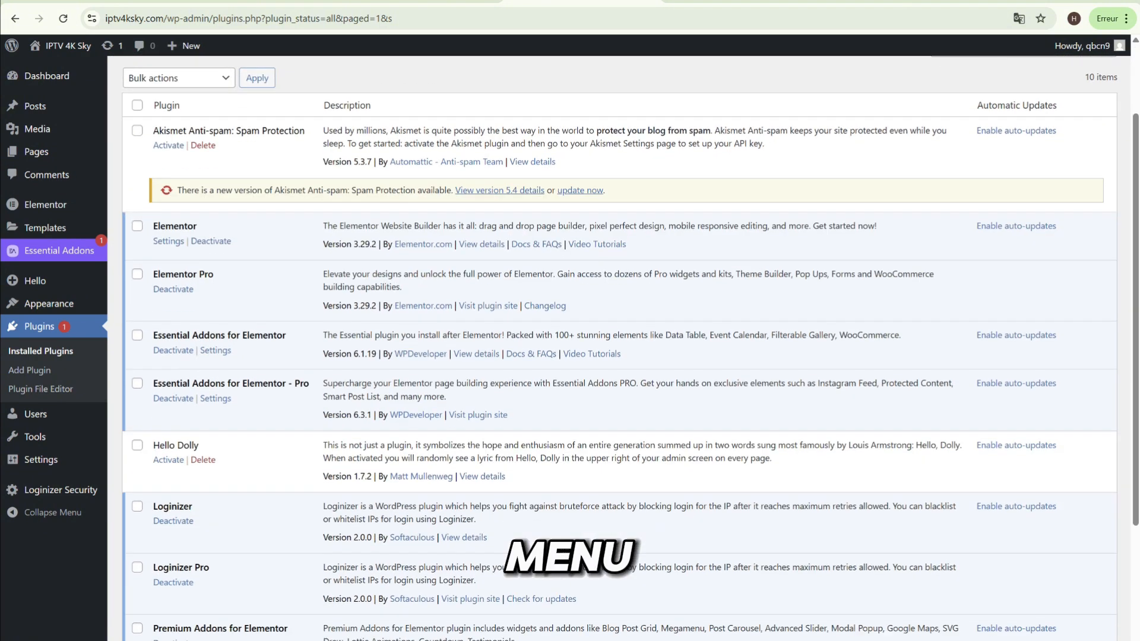
scroll(620, 348, up, 4)
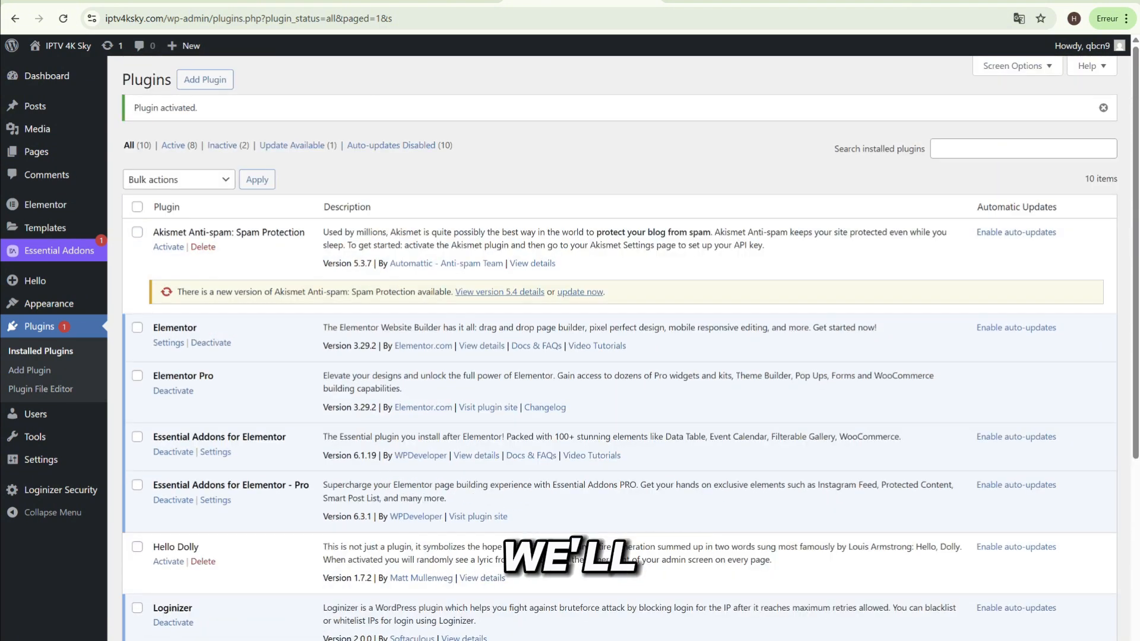
mouse_move(45, 204)
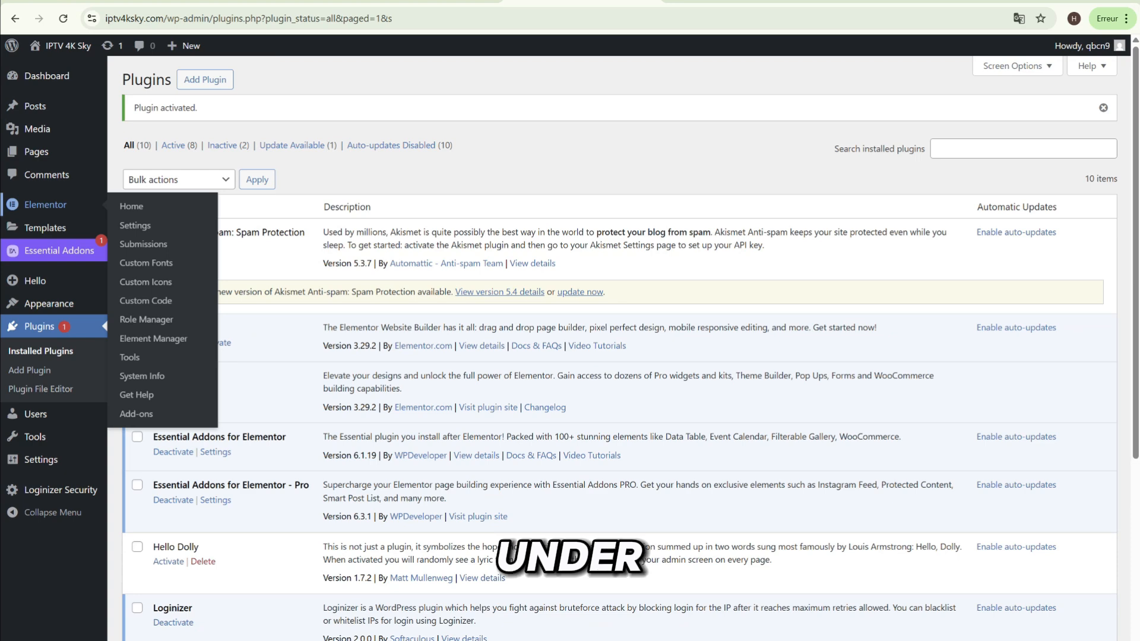
click(129, 356)
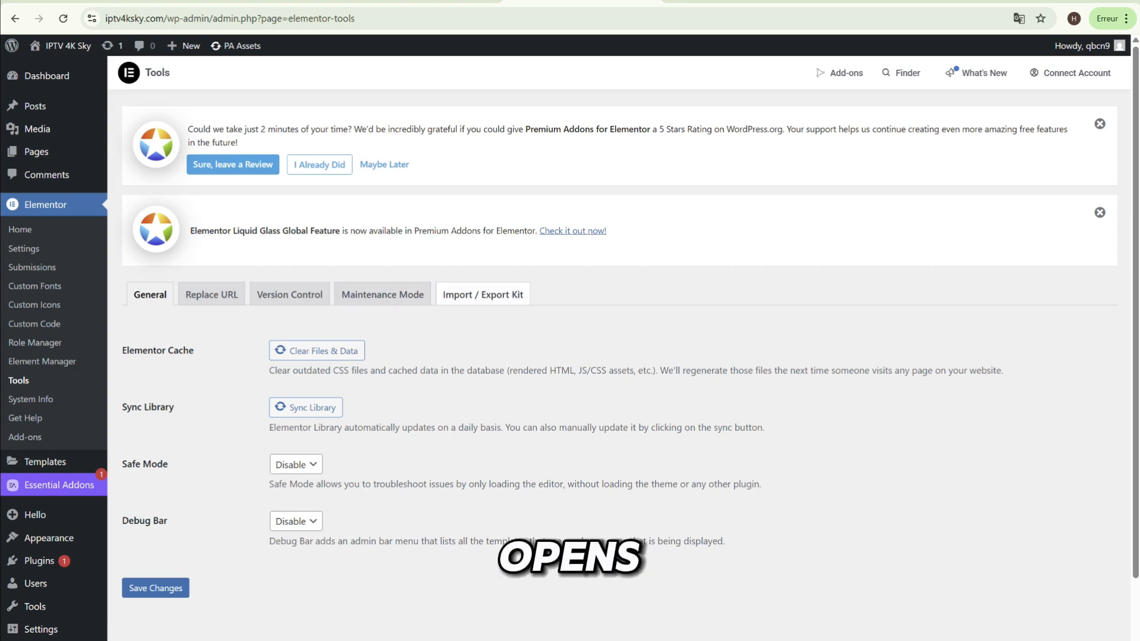
click(483, 294)
scroll(483, 295, down, 2)
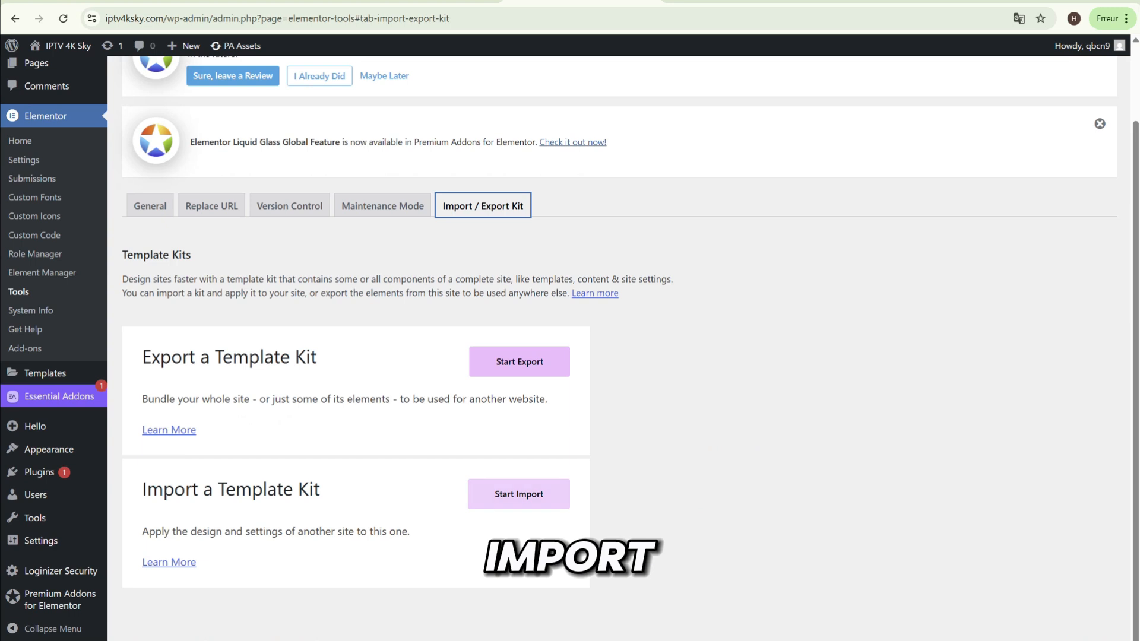
click(519, 494)
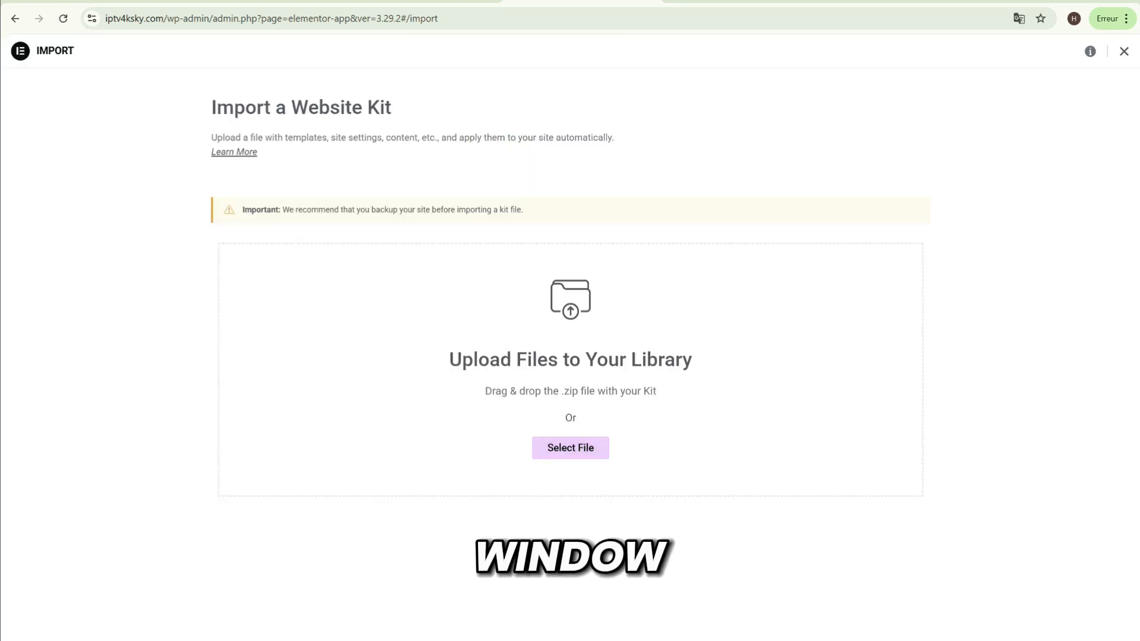
Import the IPTV Template Canadri Elementor-Kit archive from the IPTV Template Canadri 2025 folder, accepting the file warning and enabling unfiltered file uploads
click(570, 448)
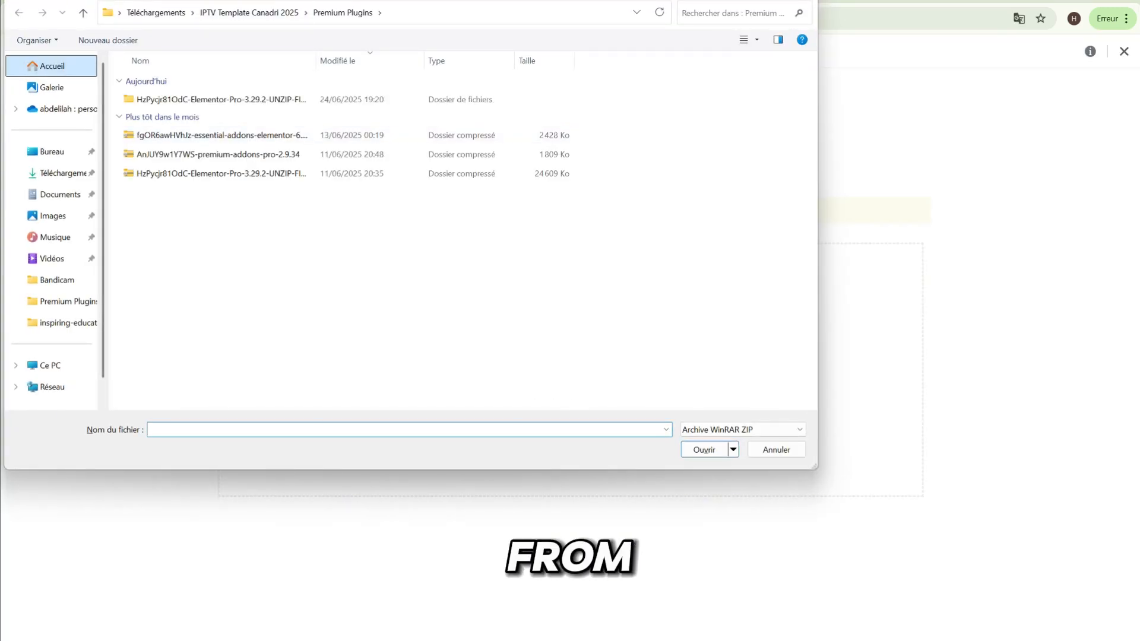
click(83, 13)
click(200, 135)
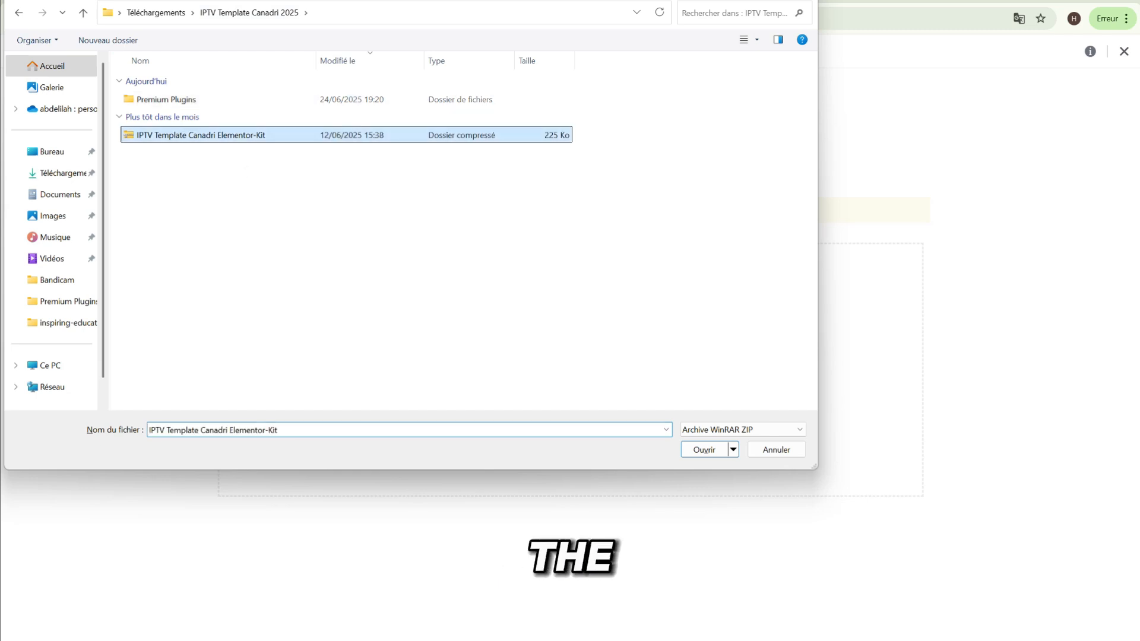
click(705, 449)
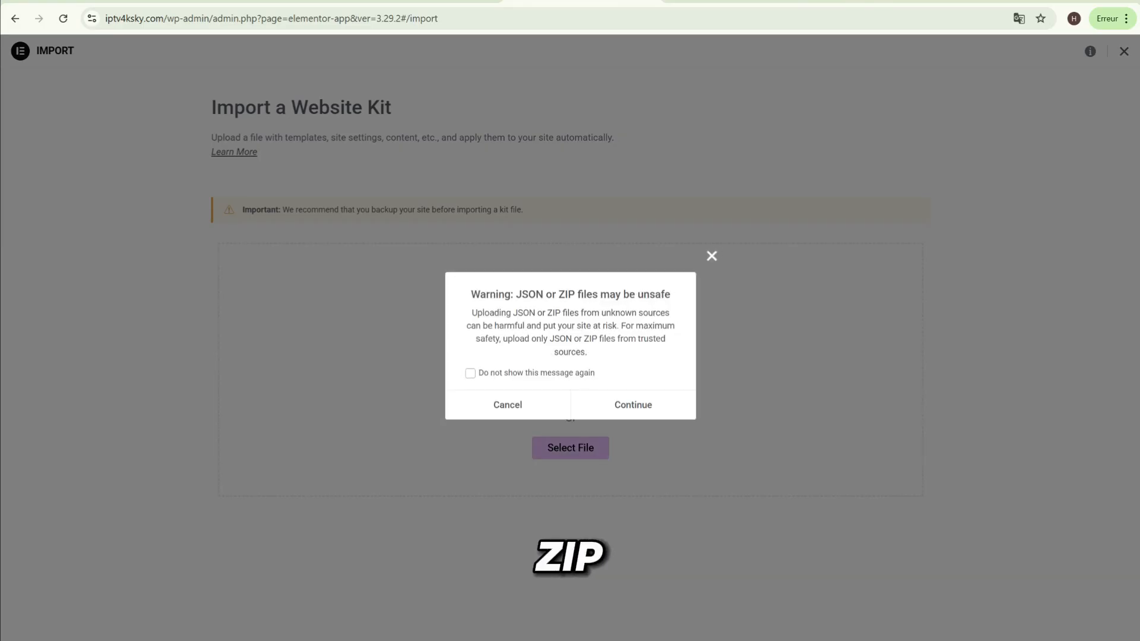
click(633, 404)
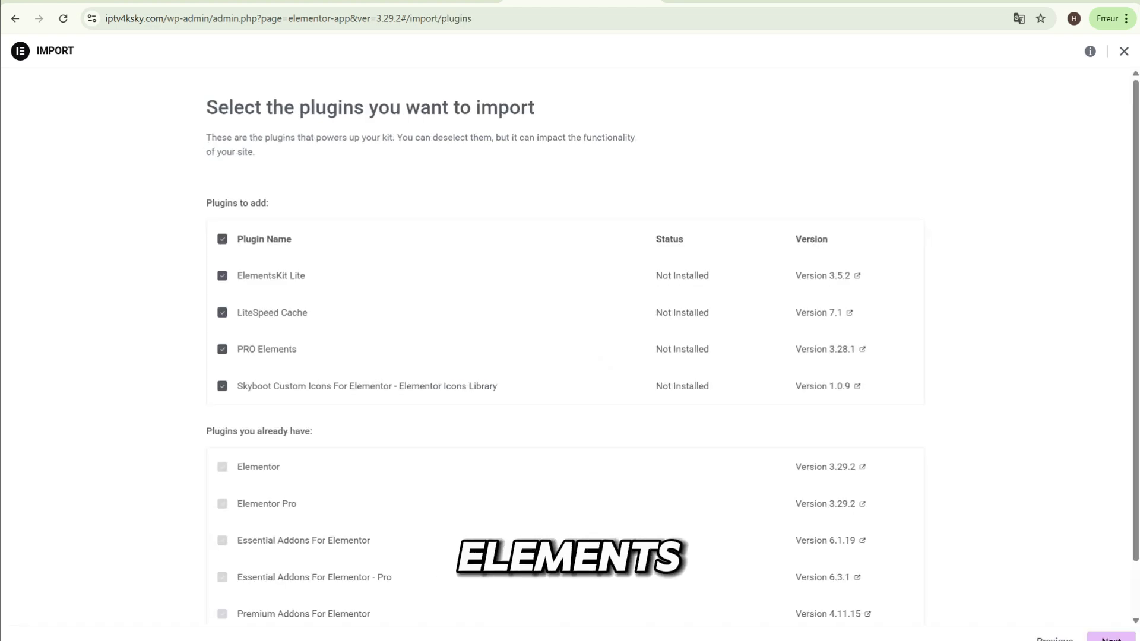
scroll(564, 344, down, 1)
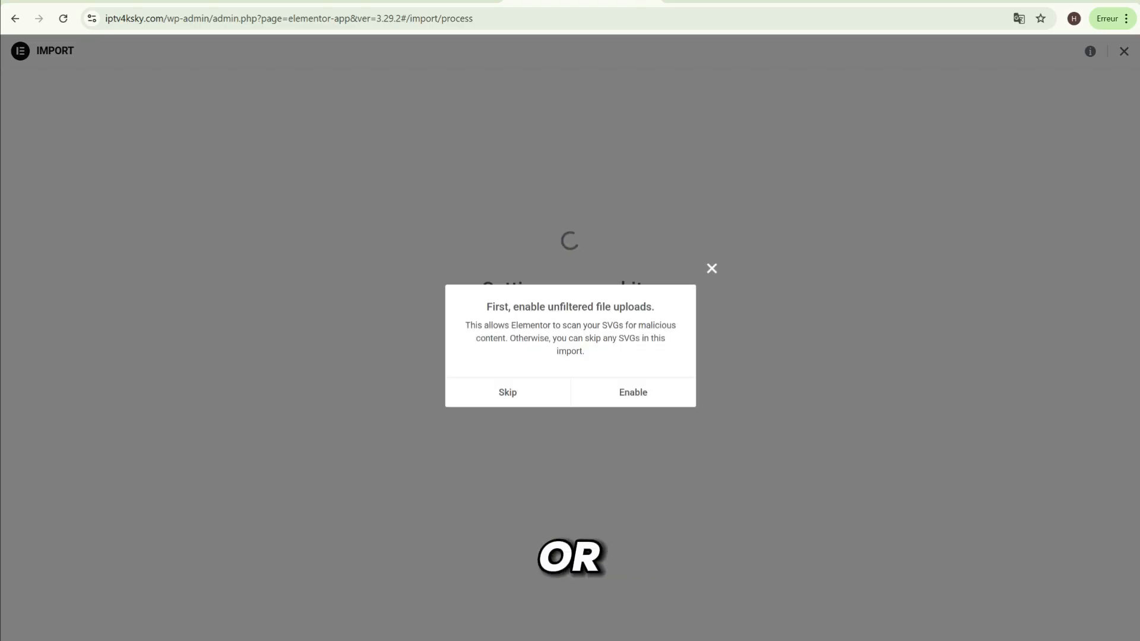
click(634, 393)
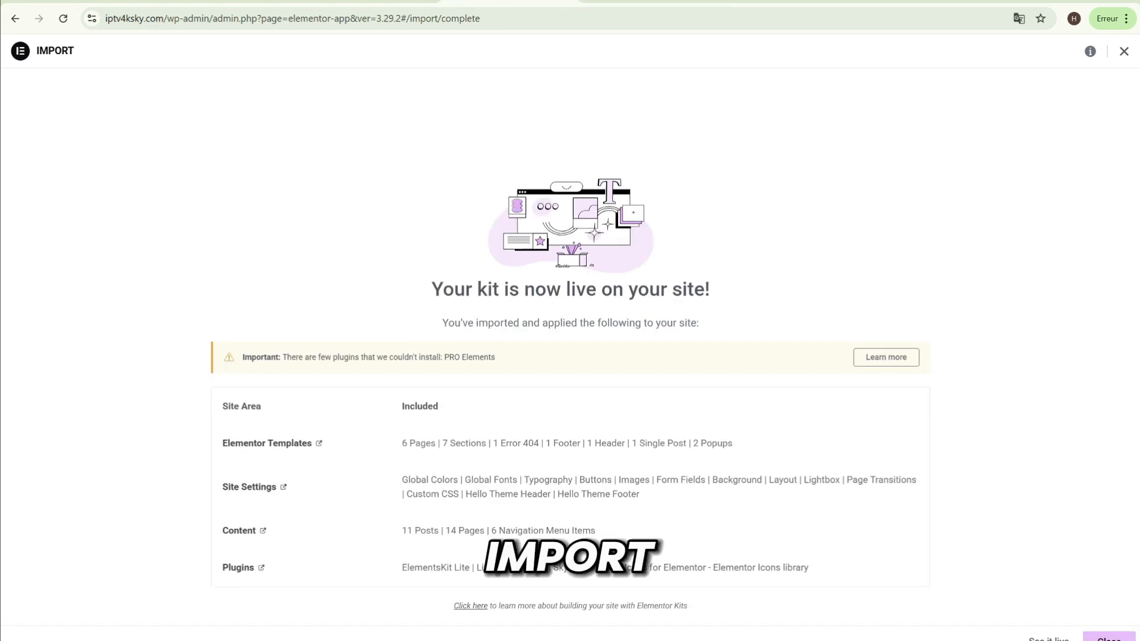
Open the live site and examine the imported homepage from the hero section through the pricing plans to the live sports channels
right_click(809, 332)
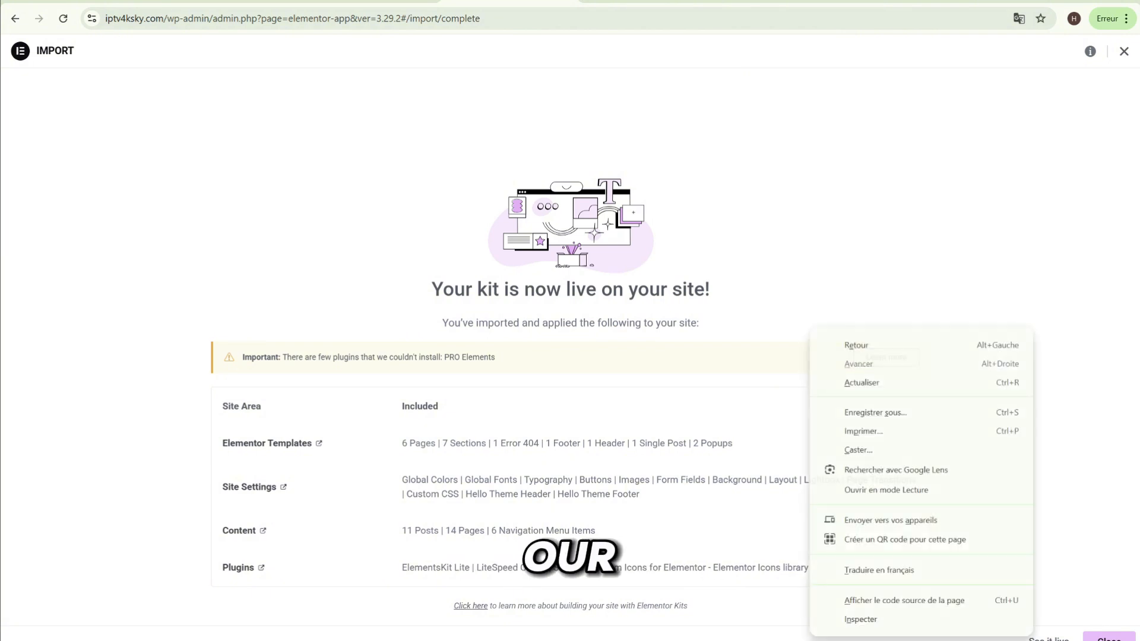
key(Escape)
click(1049, 639)
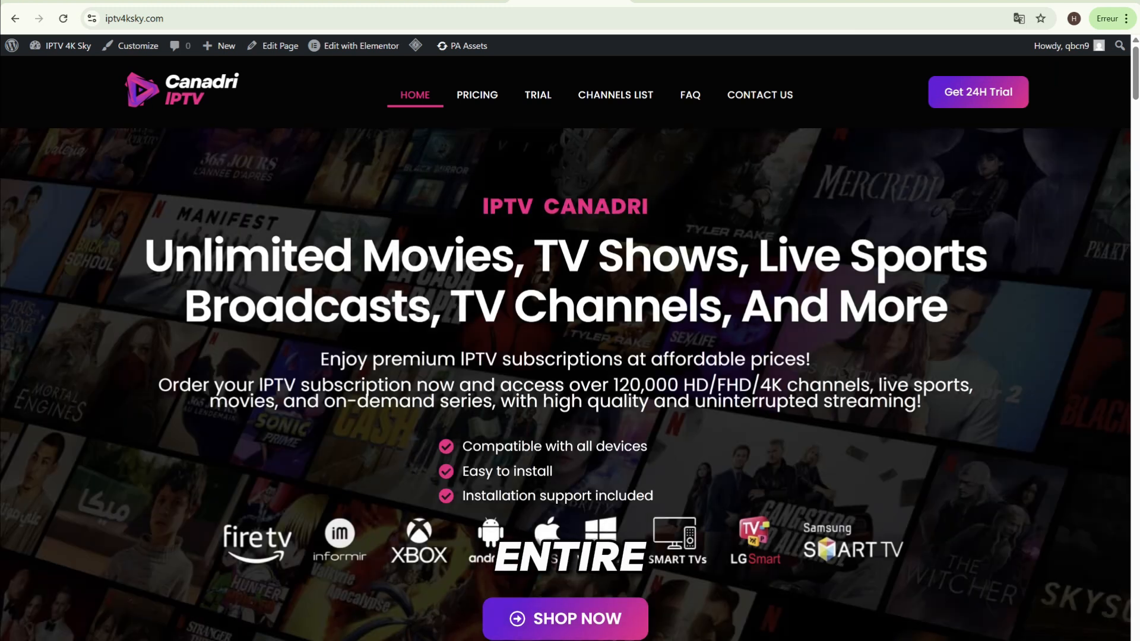
scroll(570, 380, down, 5)
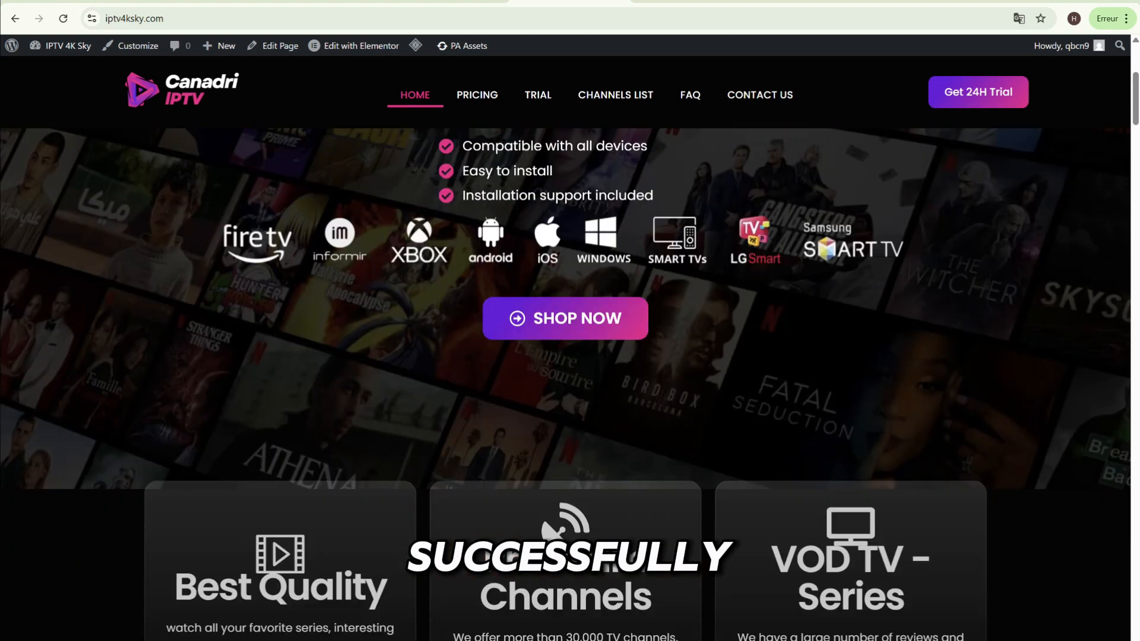
scroll(616, 285, down, 10)
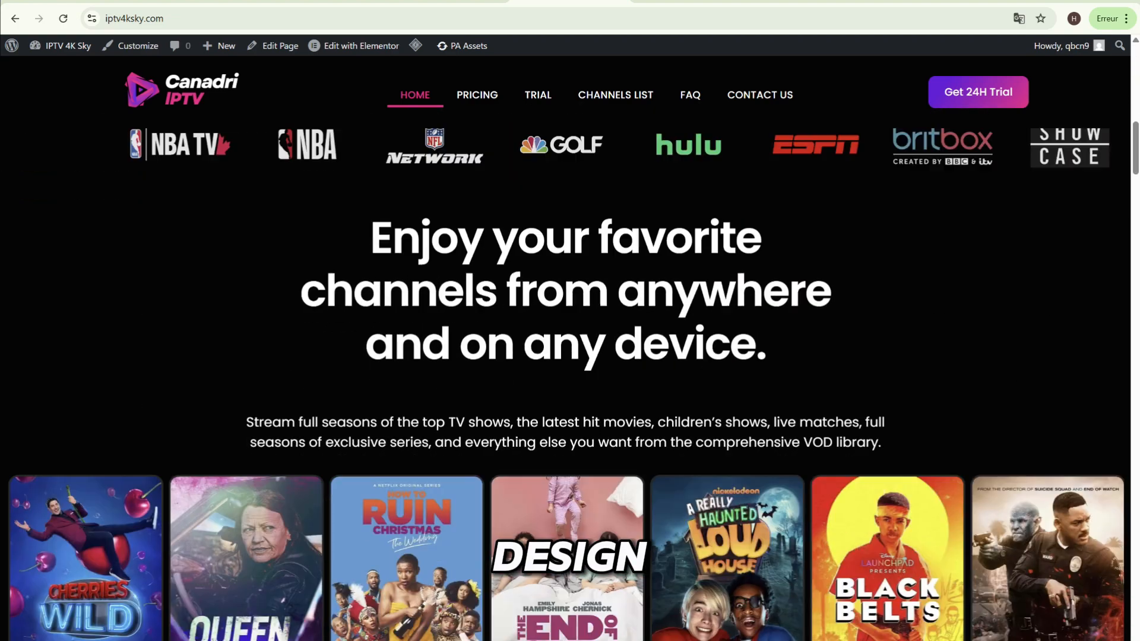
scroll(570, 380, down, 7)
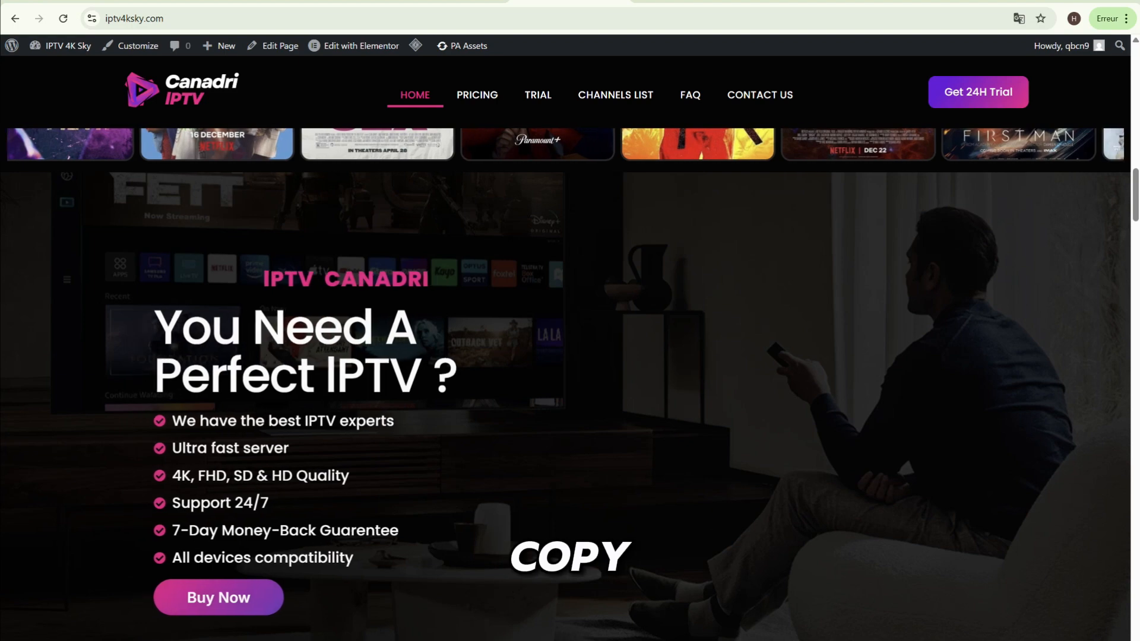
scroll(570, 380, down, 10)
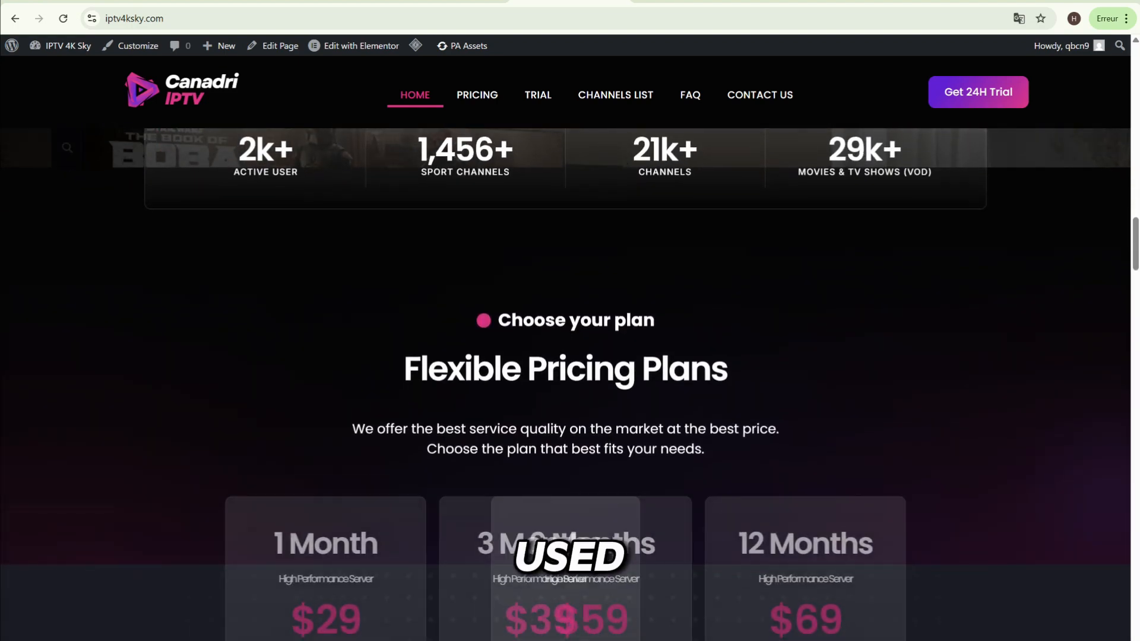
scroll(570, 380, down, 11)
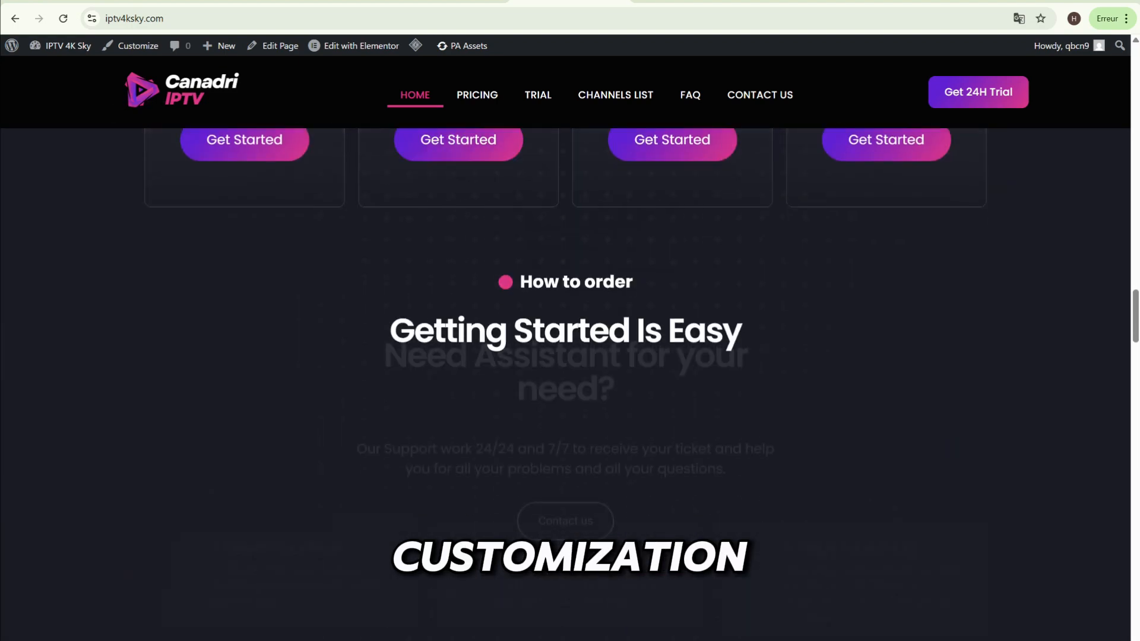
scroll(570, 380, down, 10)
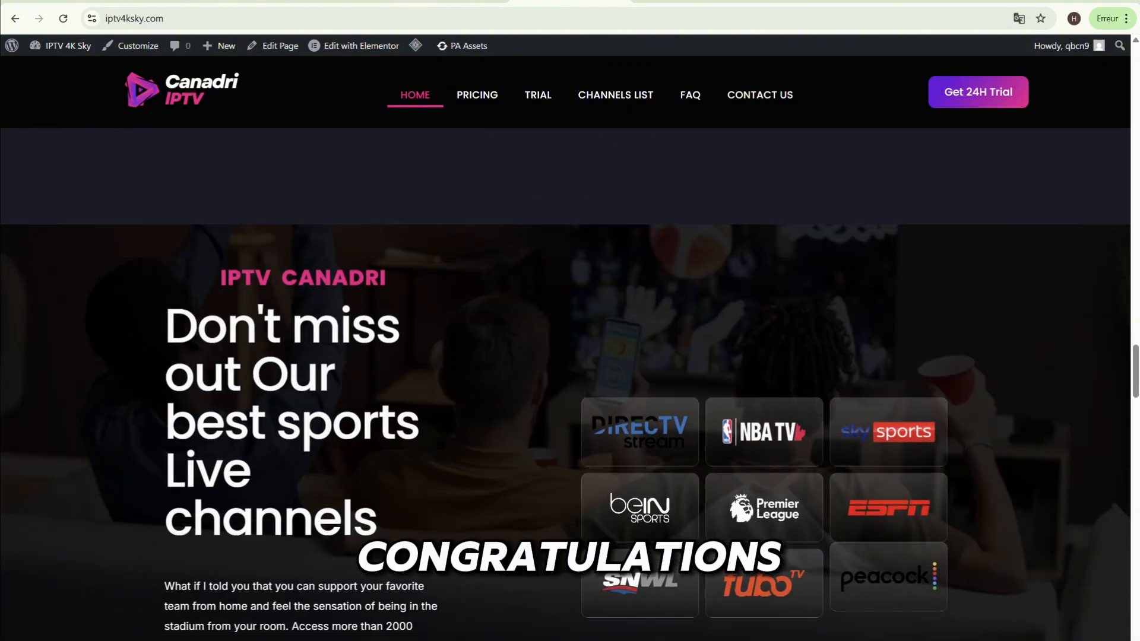
Examine the rest of the homepage from the service offers through the contact form, testimonials and newsletter footer, and return to the hero section
scroll(570, 379, down, 7)
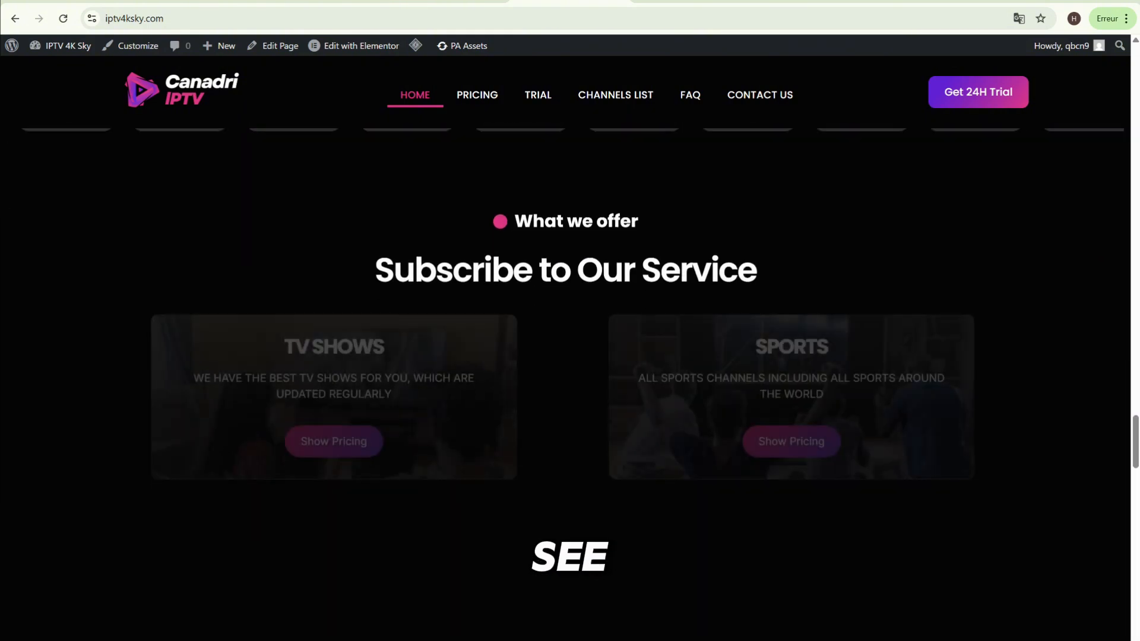
scroll(570, 380, down, 11)
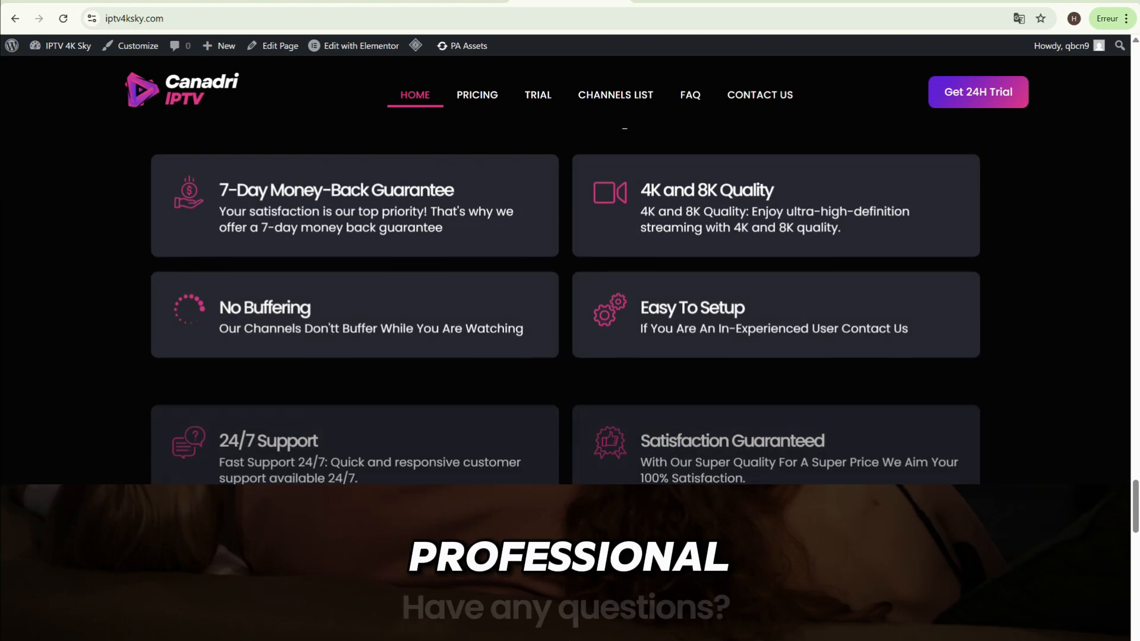
scroll(569, 380, down, 12)
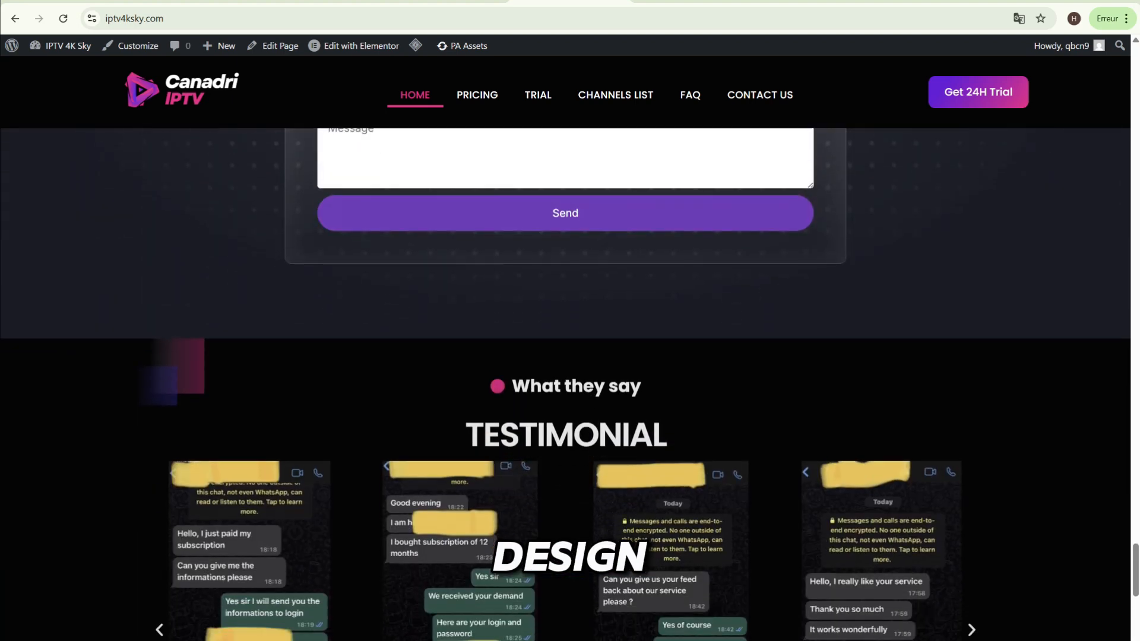
scroll(570, 380, down, 5)
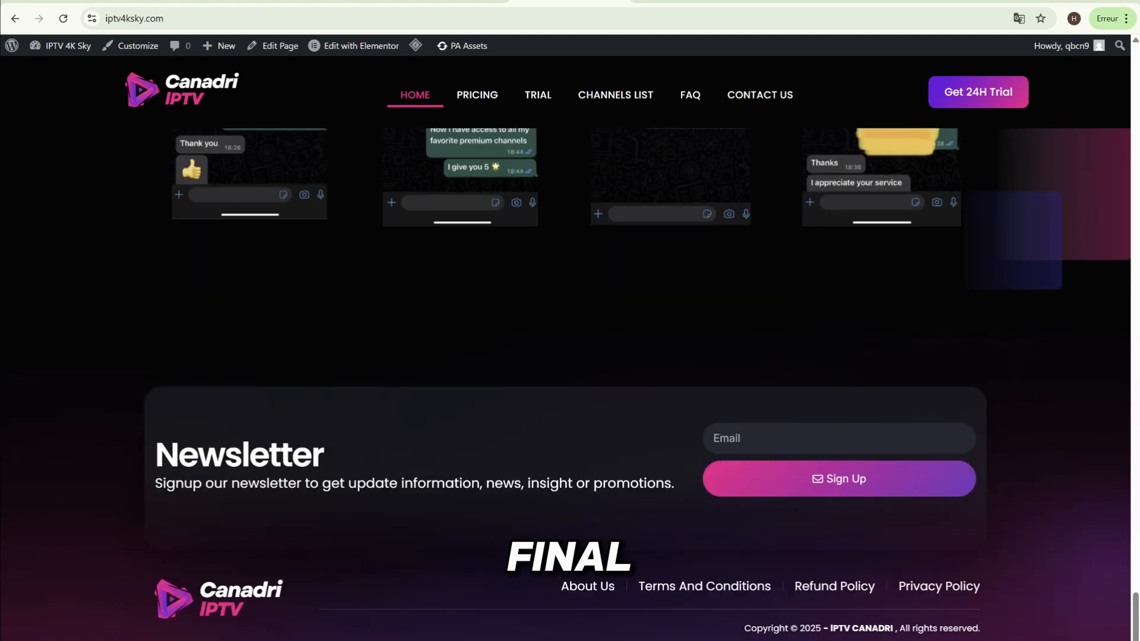
scroll(570, 380, up, 20)
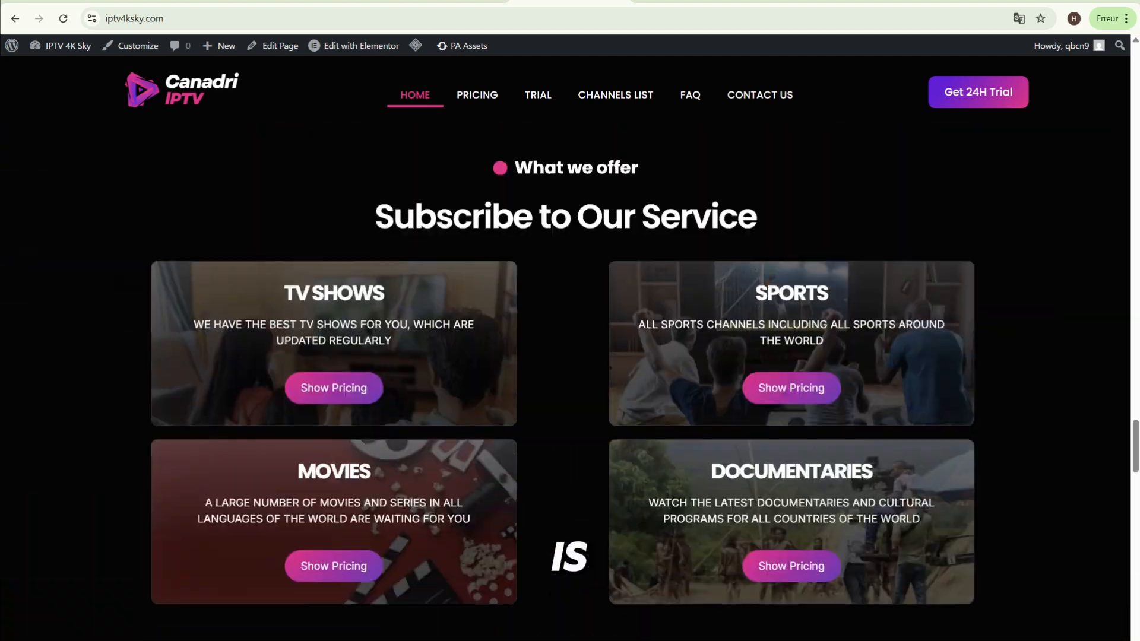
scroll(570, 380, up, 20)
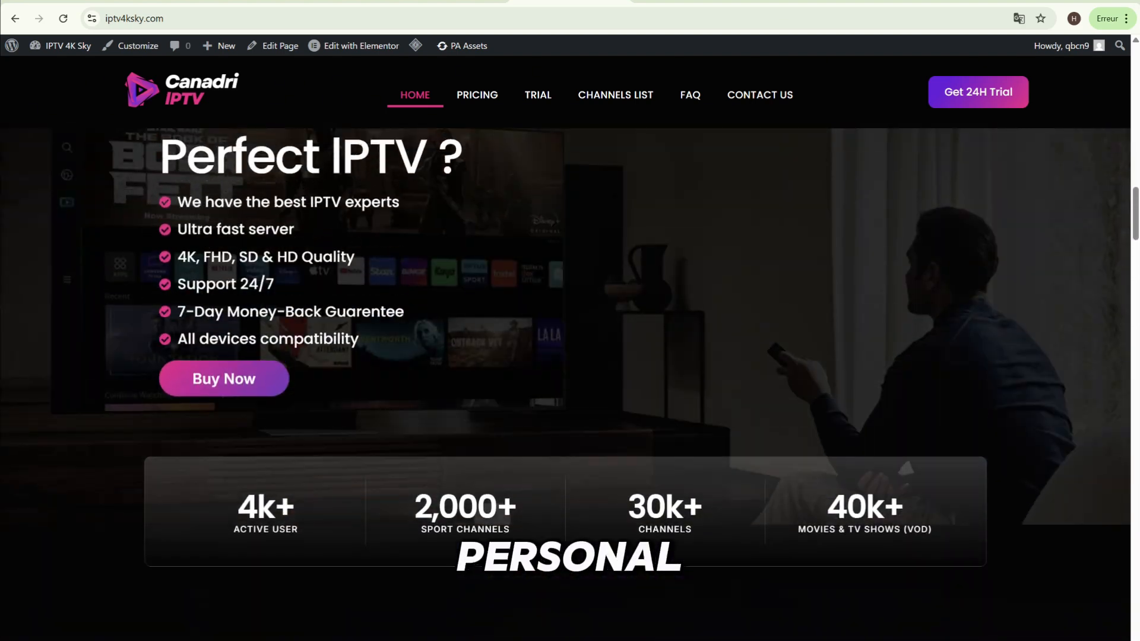
scroll(570, 380, up, 13)
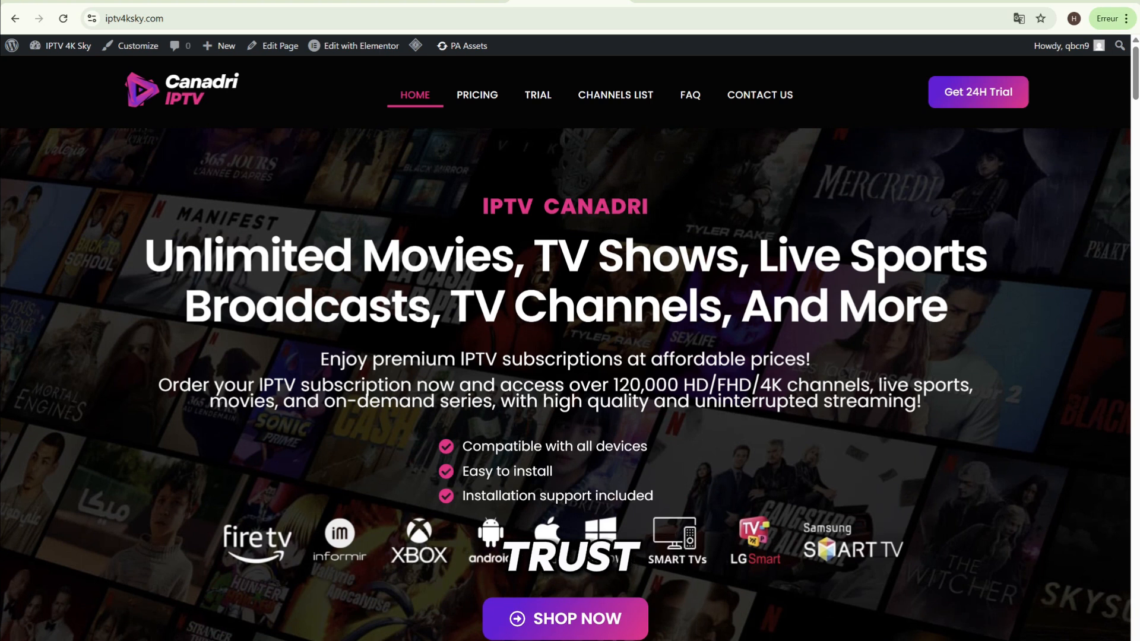